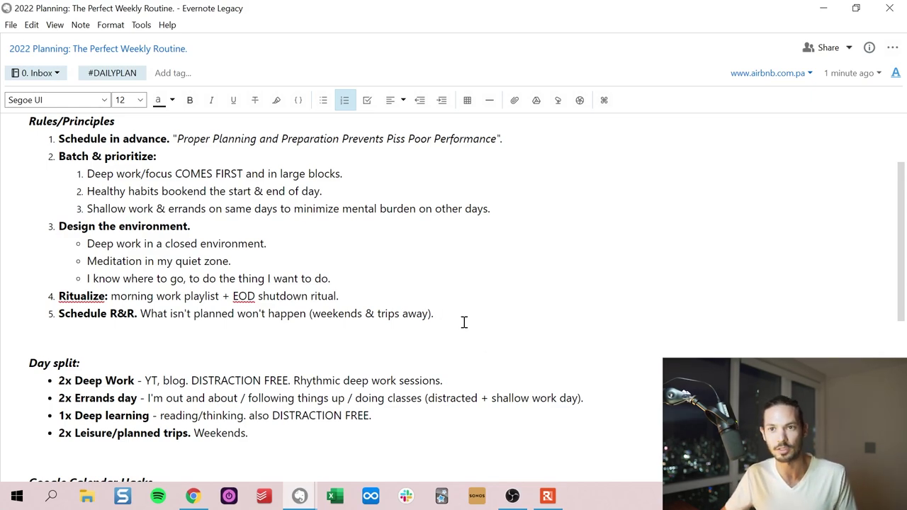
# Review the Rules/Principles and the Day split list in the weekly routine note
pyautogui.scroll(1, 405, 309)
pyautogui.scroll(-3, 305, 362)
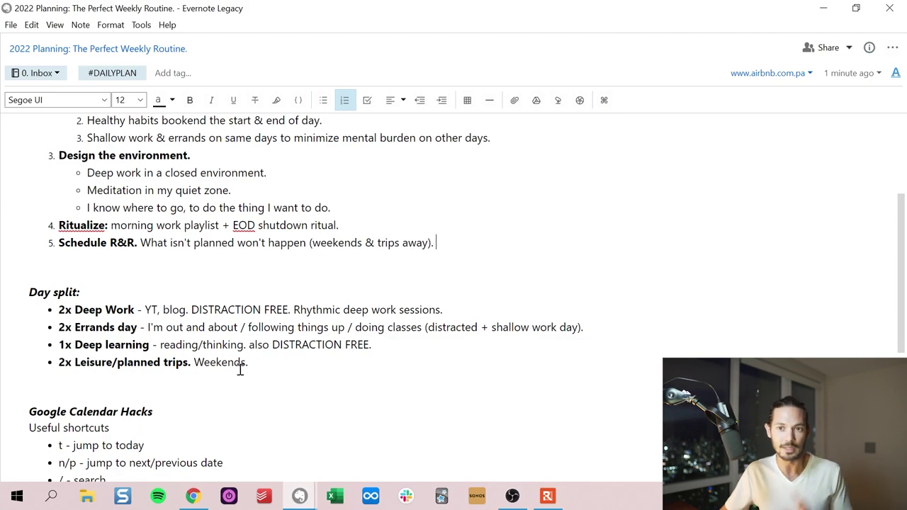
pyautogui.moveTo(250, 363); pyautogui.dragTo(11, 296)
pyautogui.click(149, 282)
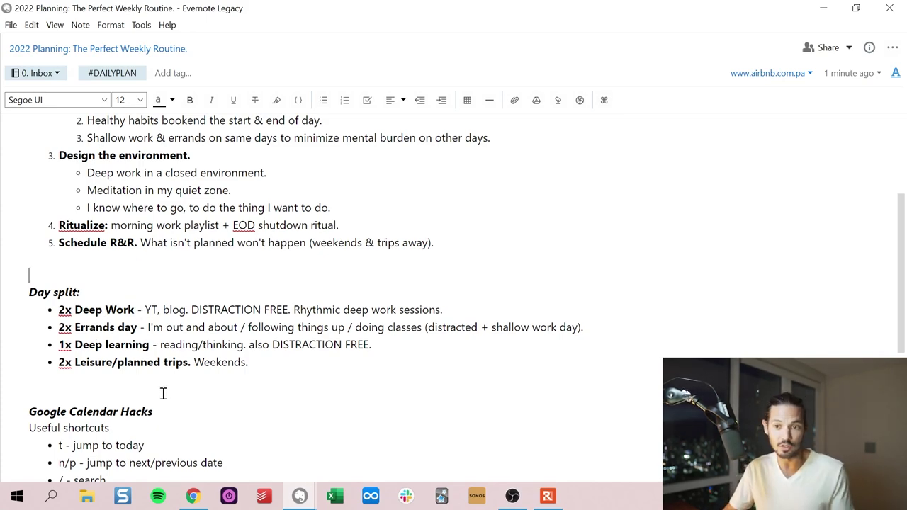
# Switch to Google Calendar and examine the day blocks planned for the week of 10–16 January 2022
pyautogui.click(193, 496)
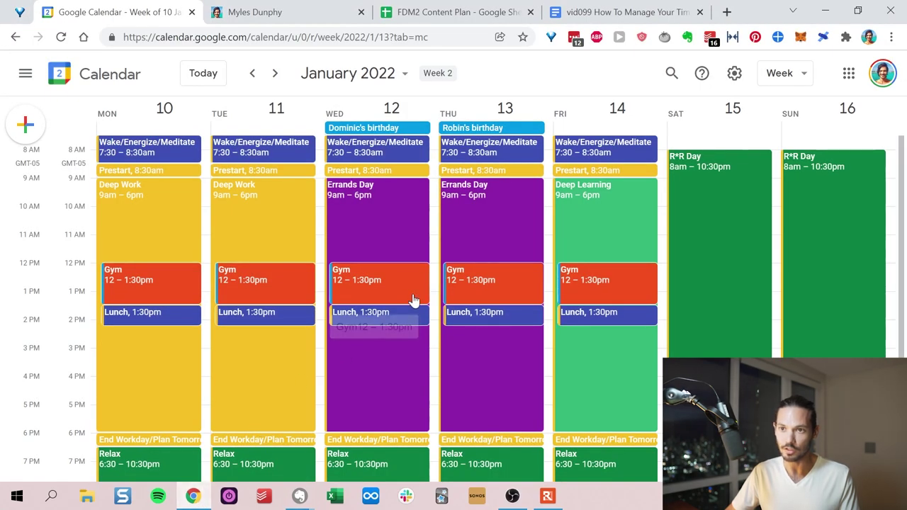
pyautogui.scroll(-1, 462, 283)
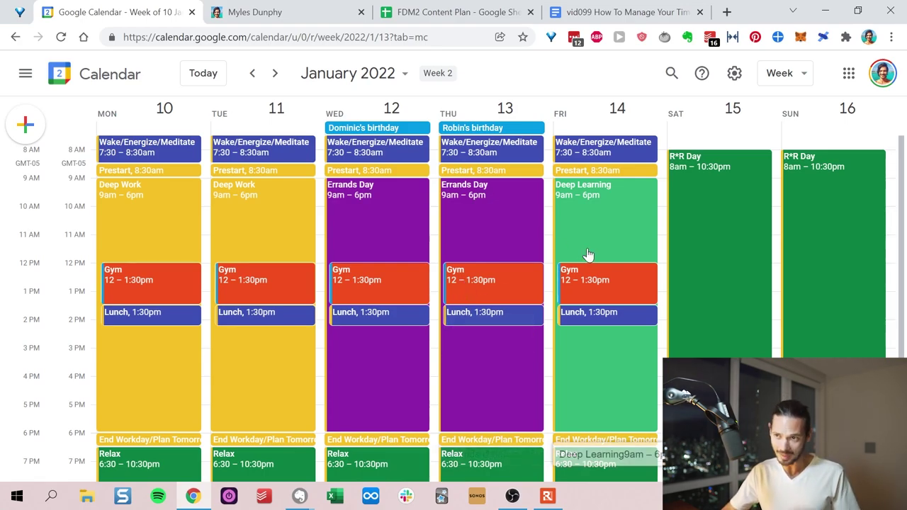
# Switch back to the weekly routine note in Evernote and review its Day split and Google Calendar Hacks sections
pyautogui.moveTo(295, 500)
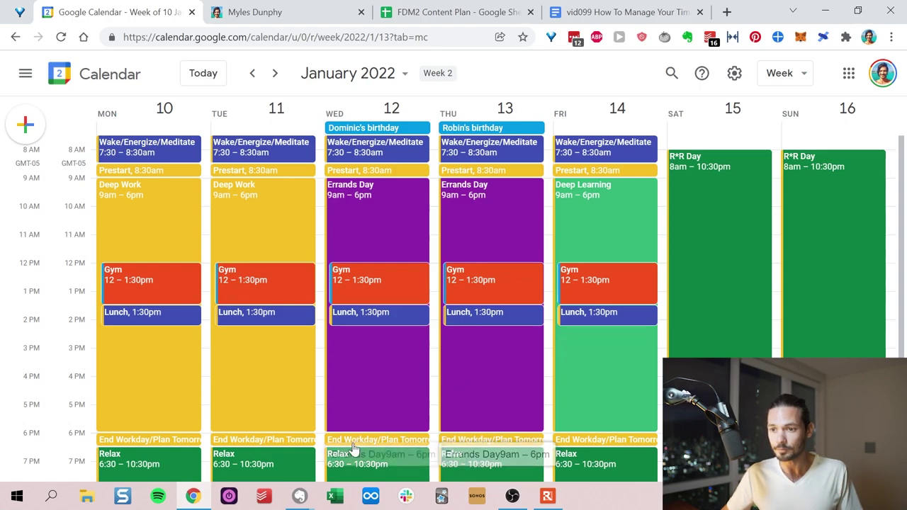
pyautogui.click(301, 498)
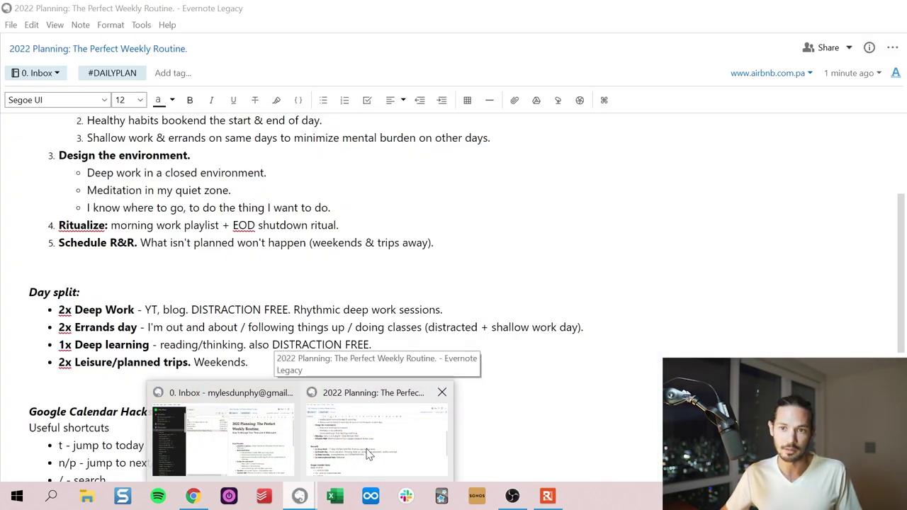
pyautogui.click(319, 396)
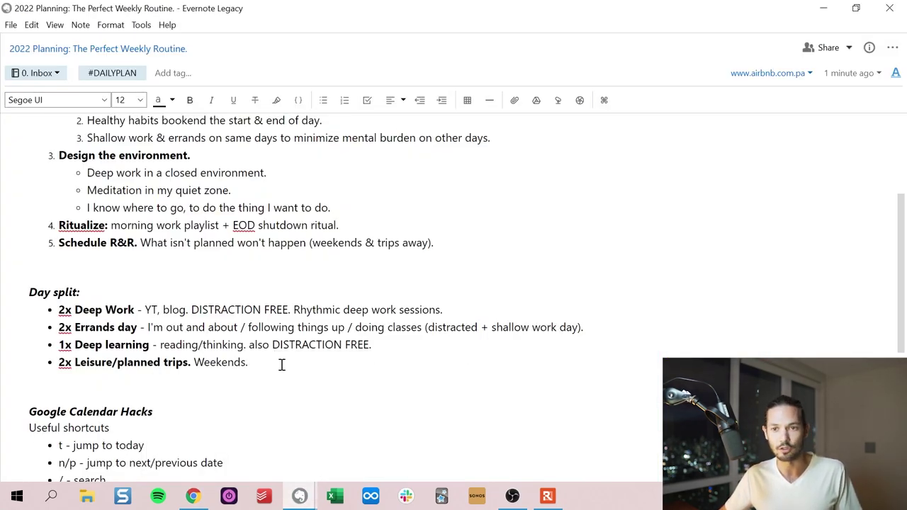
pyautogui.scroll(-3, 282, 365)
# Switch to Google Calendar and examine the time blocks from morning to evening in the week of 4–10 May 2020
pyautogui.hotkey('alt', 'Tab')
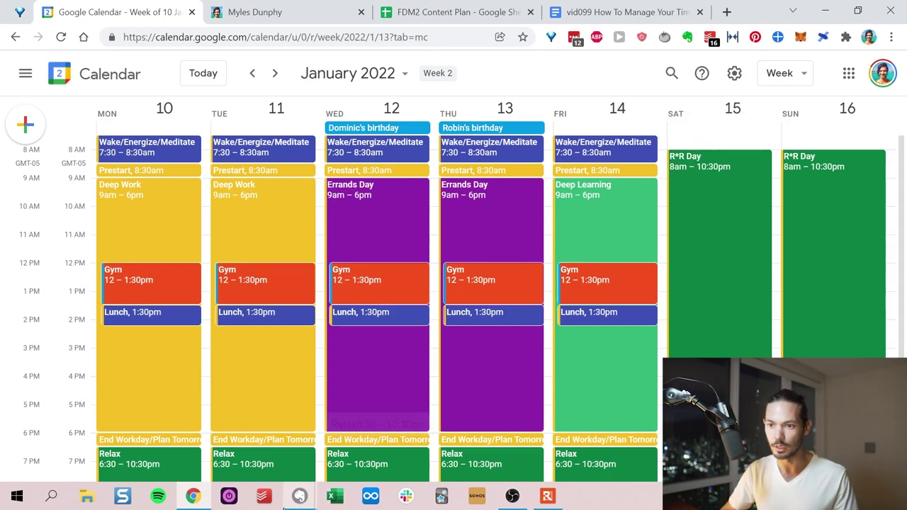
pyautogui.moveTo(293, 500)
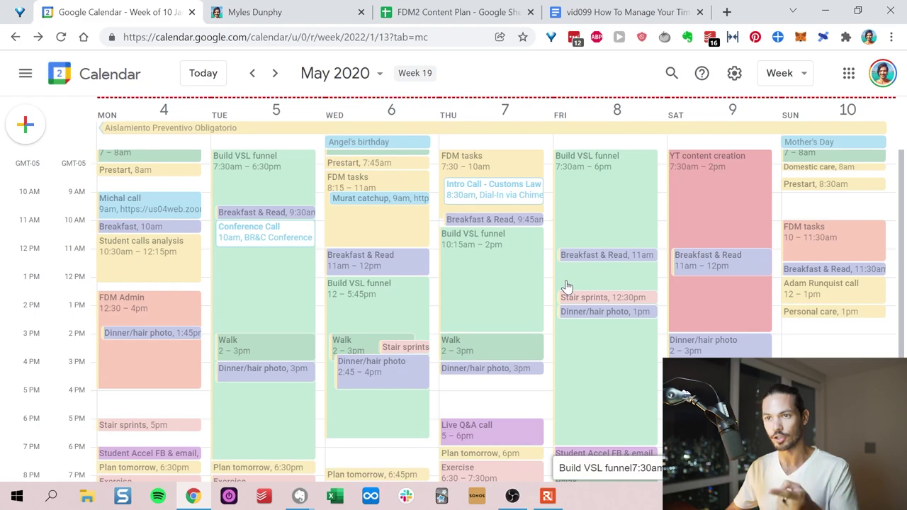
pyautogui.scroll(2, 581, 291)
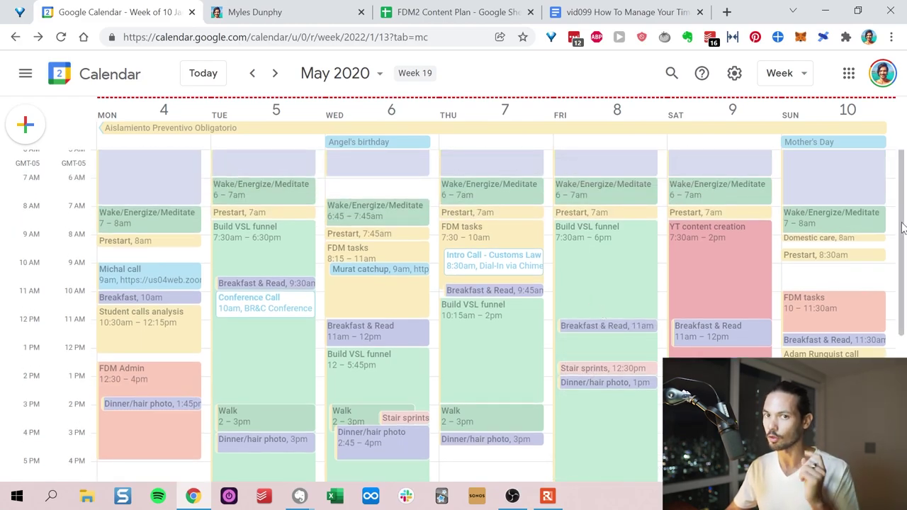
pyautogui.moveTo(901, 226); pyautogui.dragTo(902, 246)
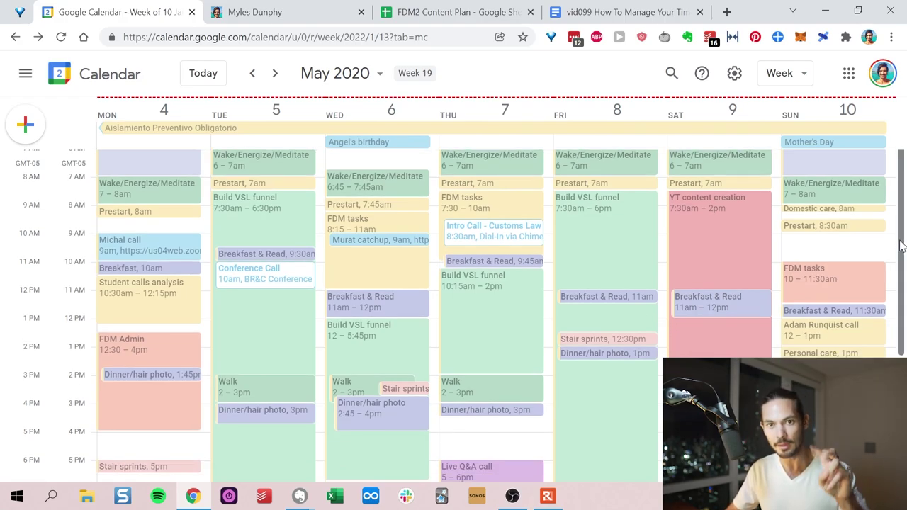
pyautogui.moveTo(901, 241); pyautogui.dragTo(900, 264)
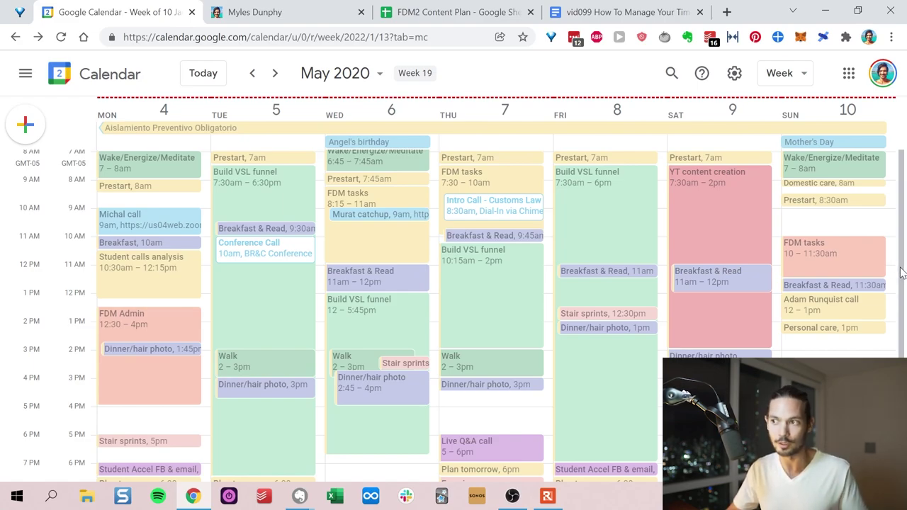
pyautogui.moveTo(901, 274); pyautogui.dragTo(903, 271)
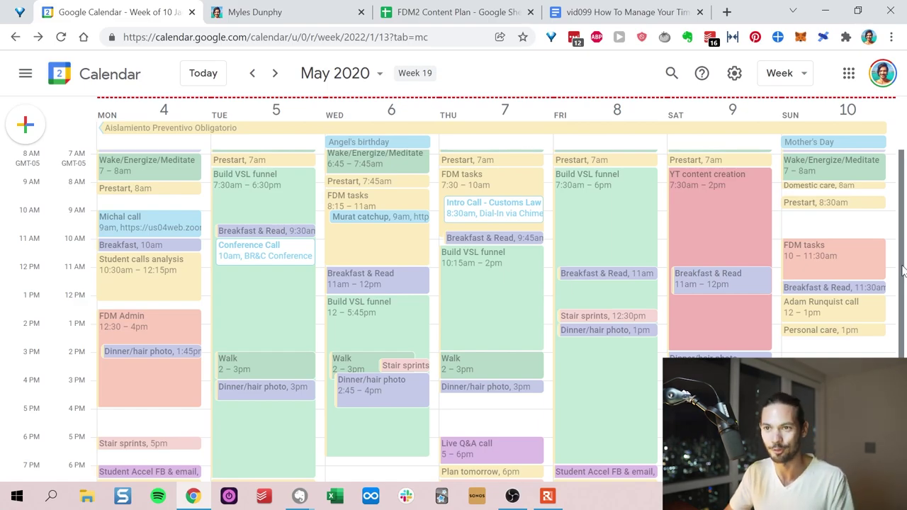
pyautogui.scroll(-1, 902, 271)
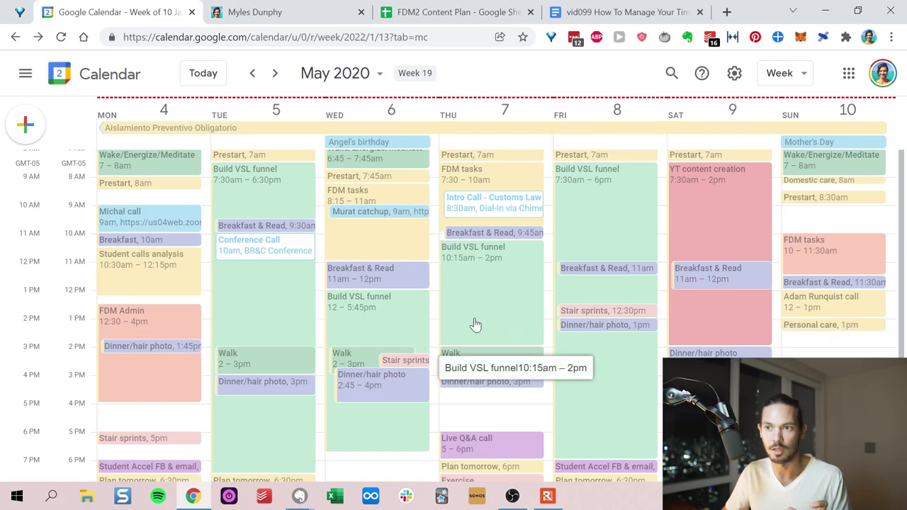
pyautogui.scroll(2, 475, 324)
pyautogui.scroll(-1, 904, 225)
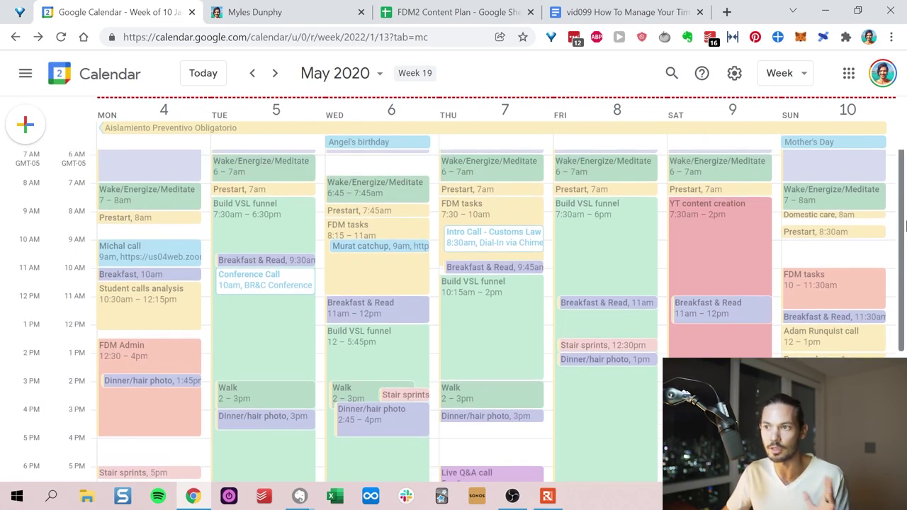
pyautogui.scroll(1, 904, 225)
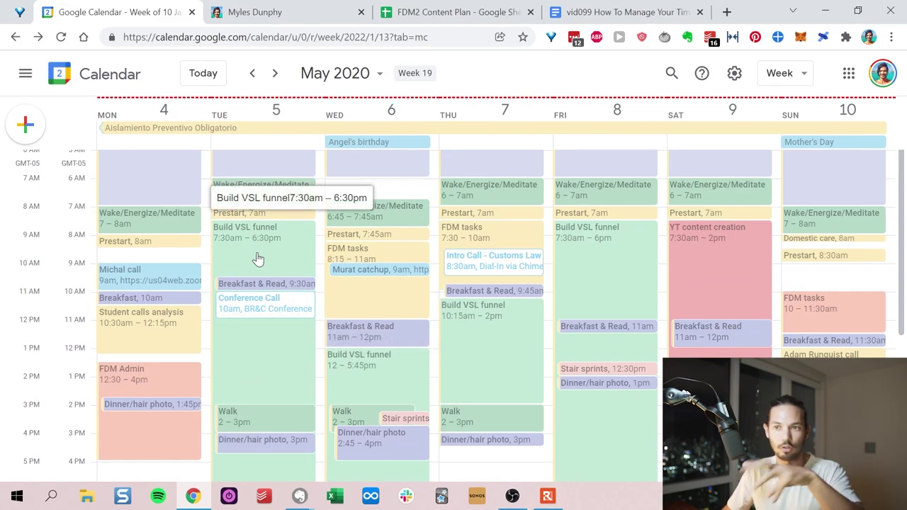
pyautogui.moveTo(902, 208); pyautogui.dragTo(902, 224)
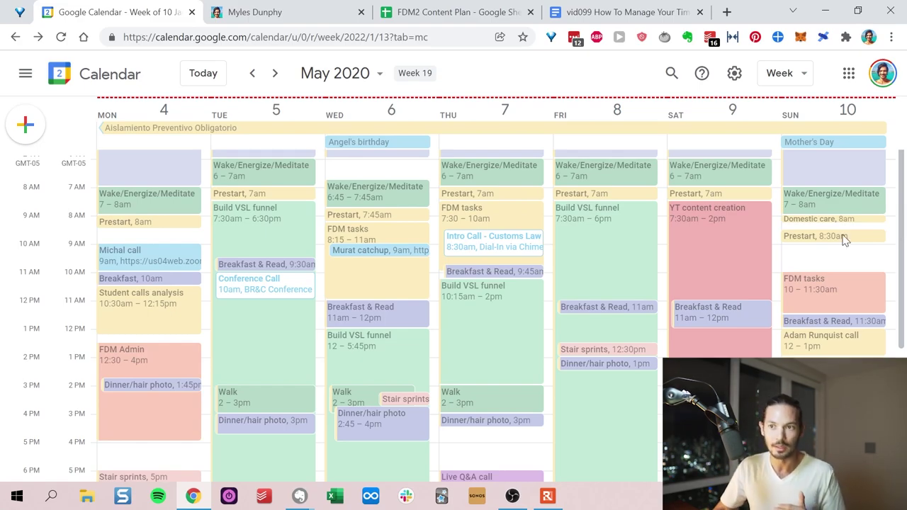
pyautogui.scroll(-2, 556, 274)
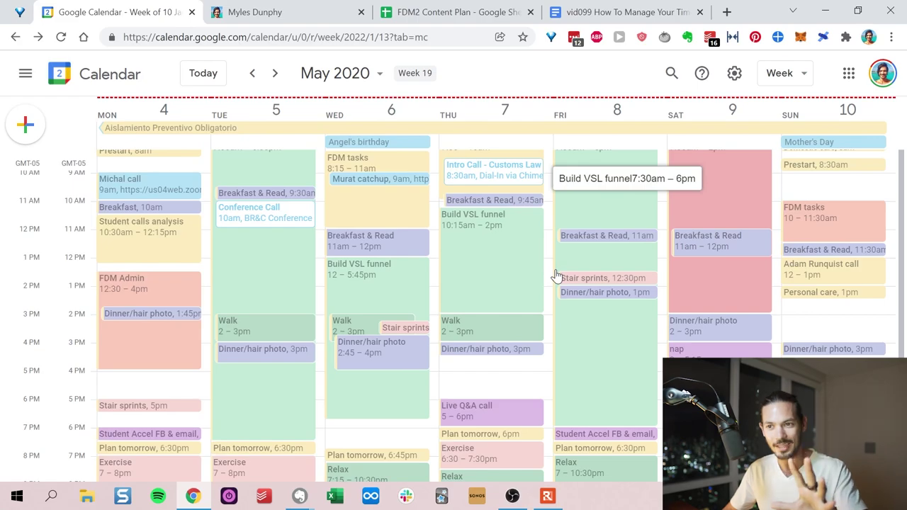
pyautogui.scroll(2, 558, 290)
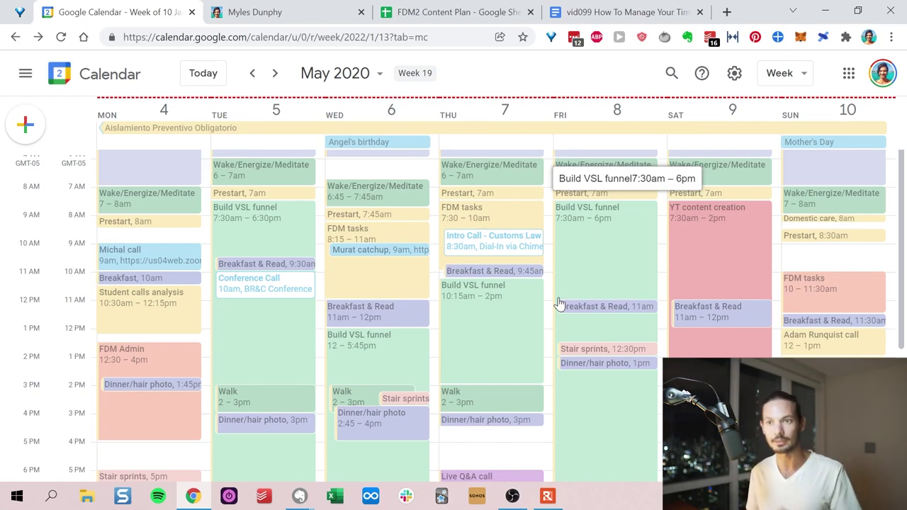
pyautogui.scroll(-2, 411, 346)
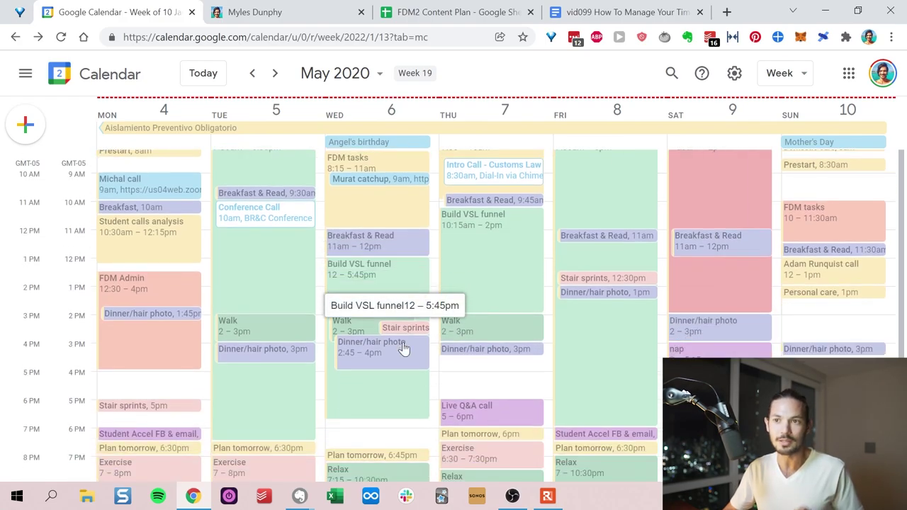
pyautogui.scroll(2, 403, 343)
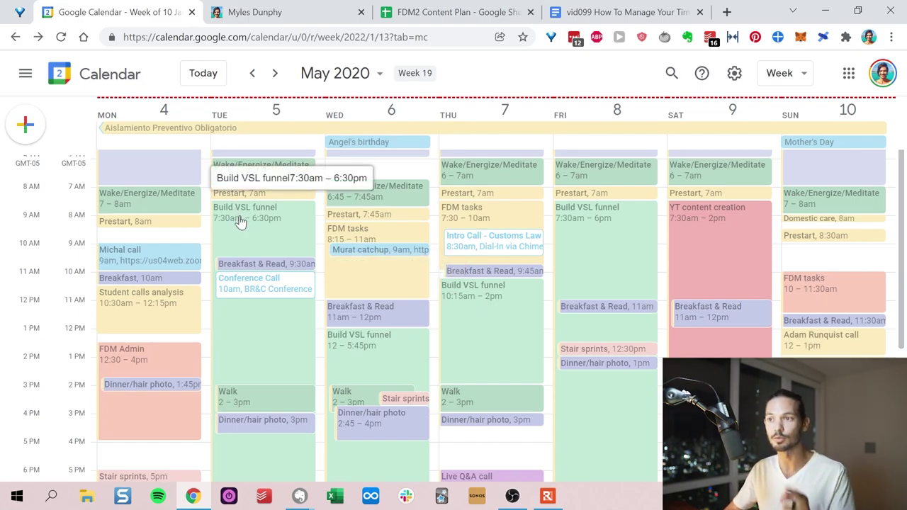
pyautogui.scroll(-2, 279, 246)
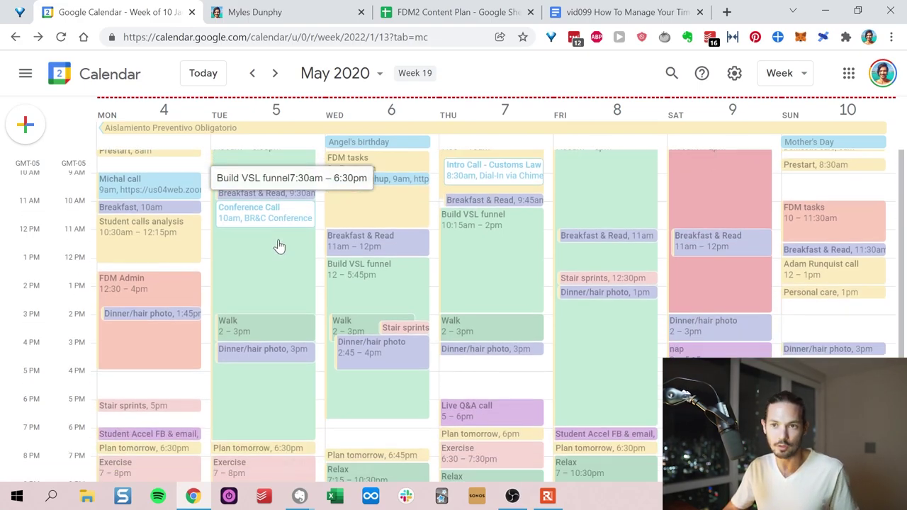
pyautogui.scroll(2, 410, 310)
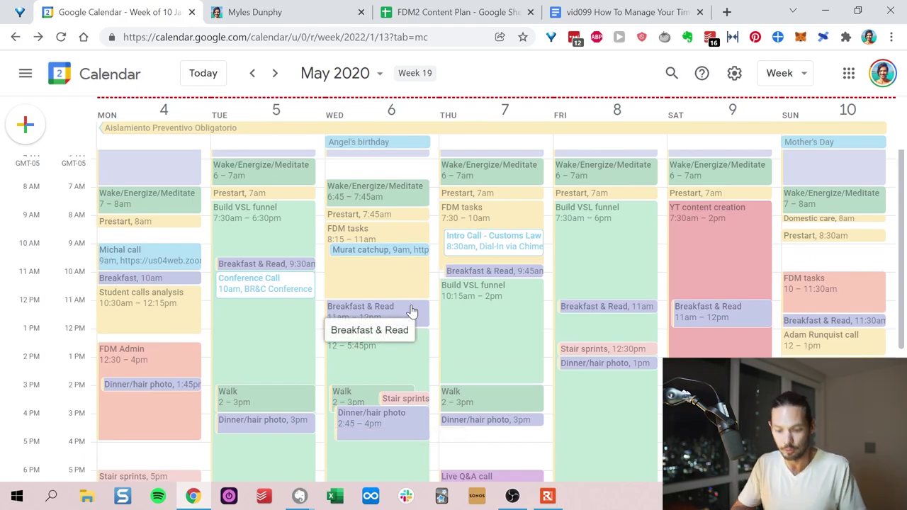
# Jump the calendar to the date 13 Jul 2020
pyautogui.write('g')
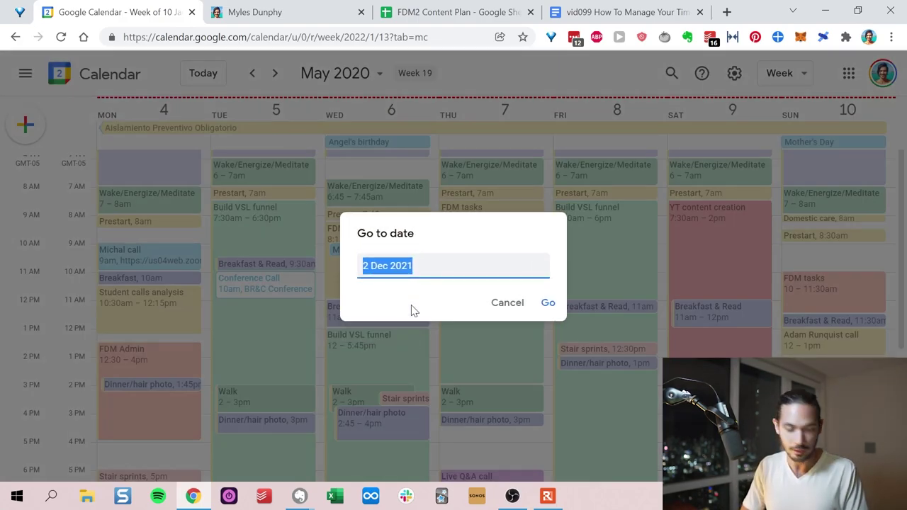
pyautogui.write('13 jul 2020')
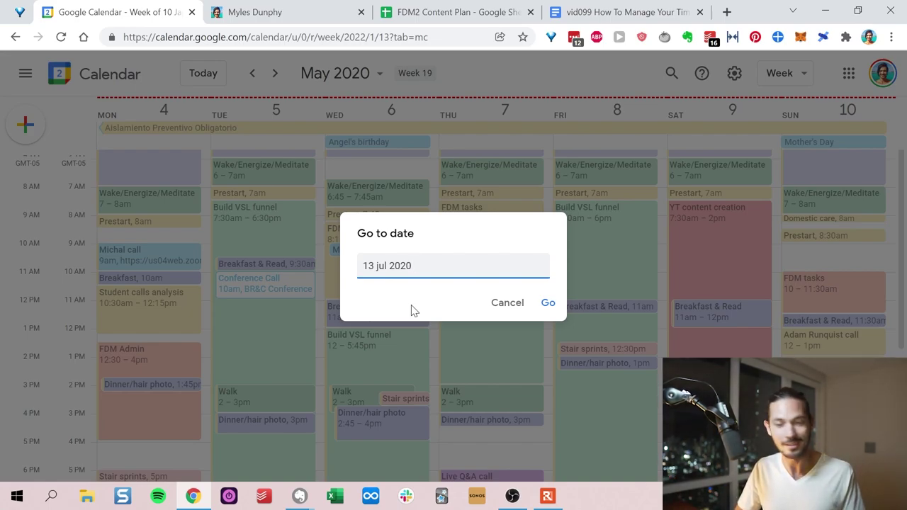
pyautogui.press('Return')
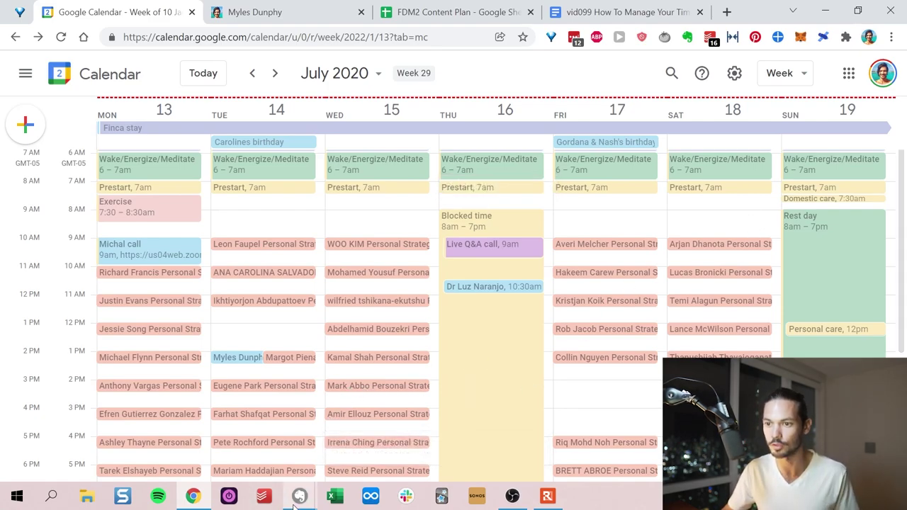
# Bring up the weekly routine note as a small window over the calendar, showing its Google Calendar Hacks section, and move it aside
pyautogui.moveTo(294, 501)
pyautogui.click(335, 452)
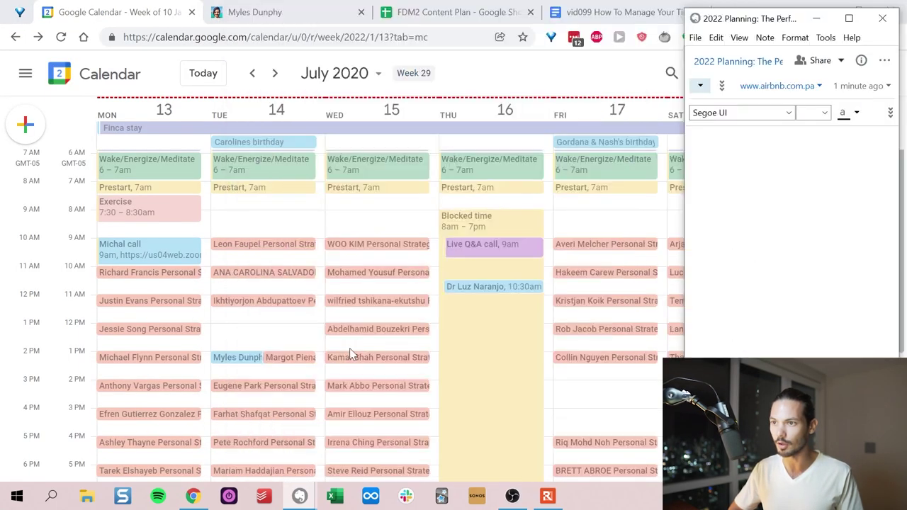
pyautogui.scroll(-3, 375, 307)
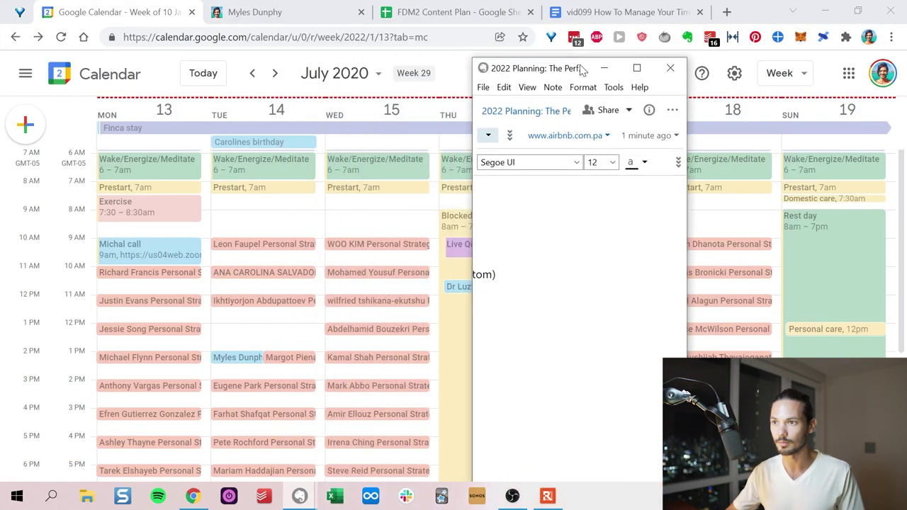
pyautogui.scroll(-5, 761, 269)
pyautogui.scroll(-3, 759, 276)
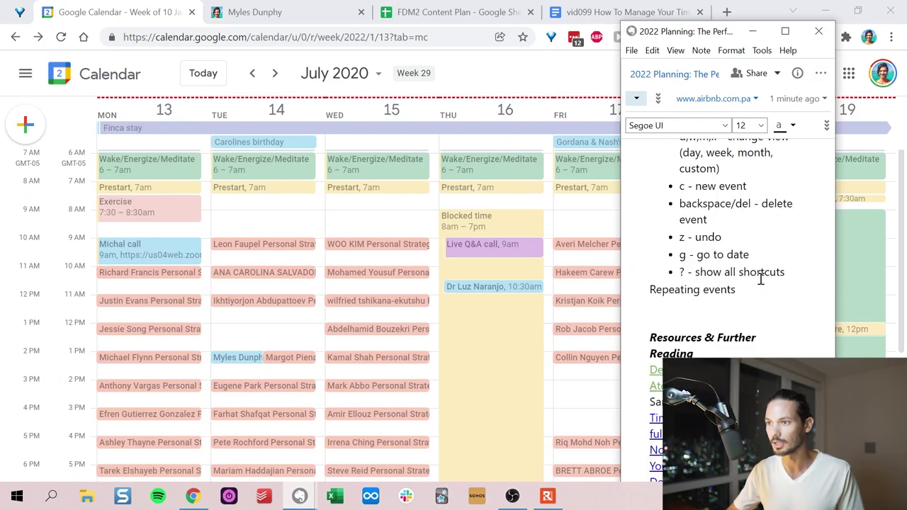
pyautogui.scroll(3, 758, 277)
pyautogui.moveTo(704, 31); pyautogui.dragTo(764, 21)
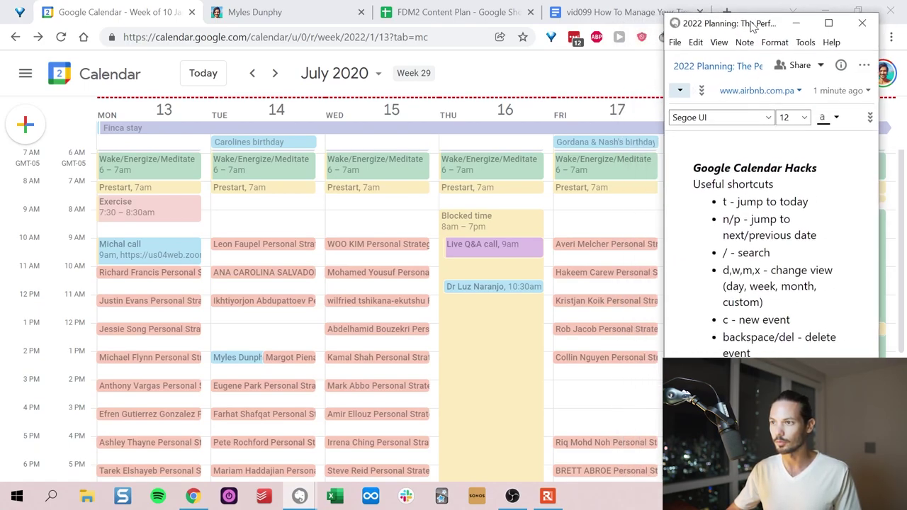
# Restore the maximized browser window and resize it so the full calendar week sits beside the note without overlapping
pyautogui.click(516, 66)
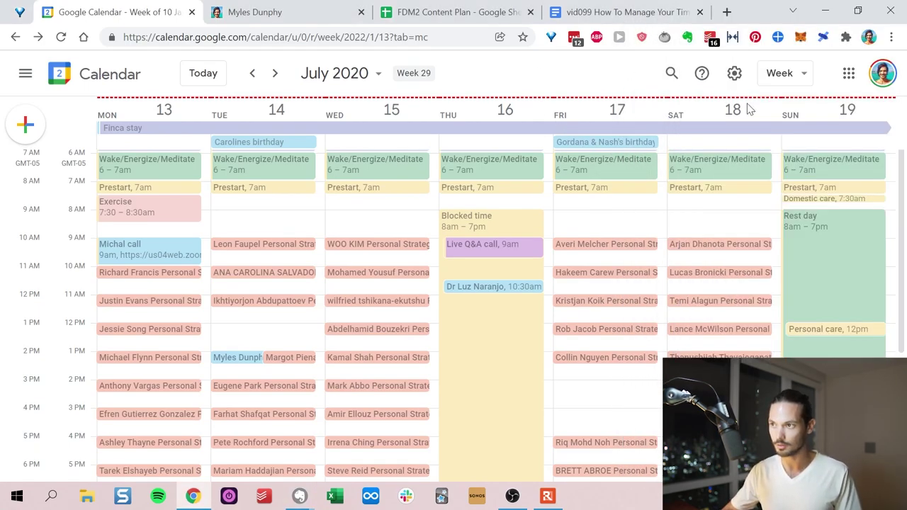
pyautogui.doubleClick(782, 25)
pyautogui.moveTo(782, 25); pyautogui.dragTo(106, 25)
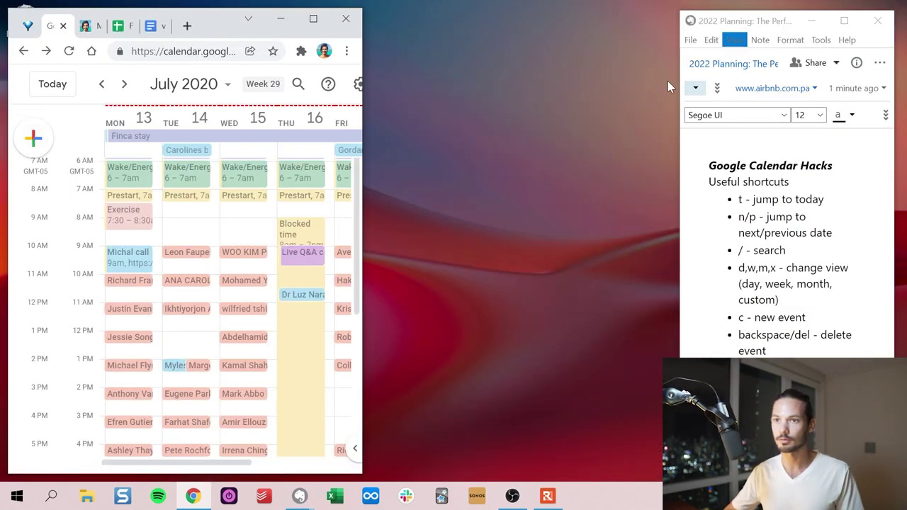
pyautogui.moveTo(360, 203); pyautogui.dragTo(673, 198)
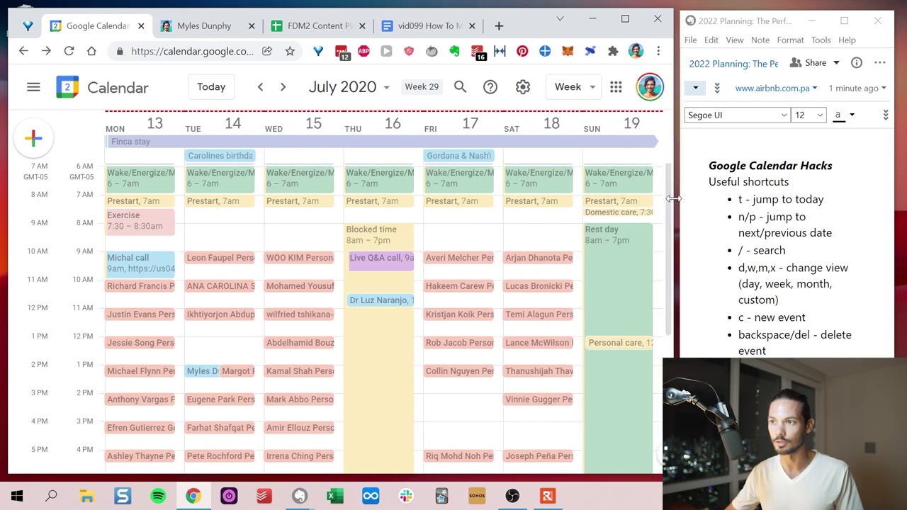
# Look through the useful shortcuts list in the note and return to the calendar window
pyautogui.click(779, 240)
pyautogui.scroll(-1, 779, 241)
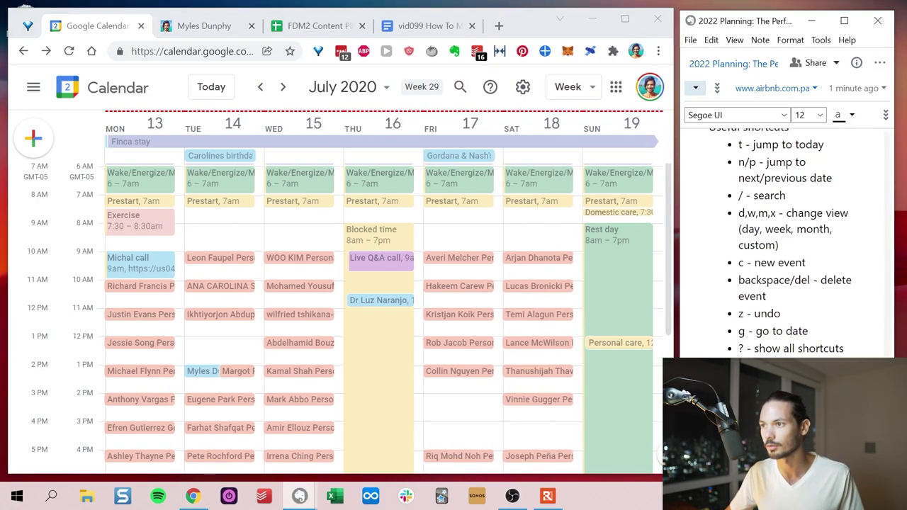
pyautogui.click(295, 73)
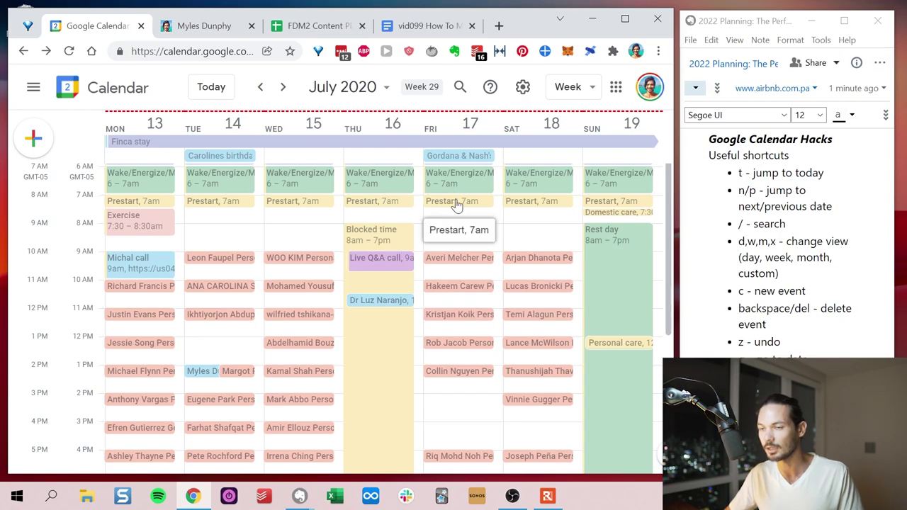
# Highlight the jump-to-today shortcut in the note and demonstrate stepping the calendar back and forward between weeks, ending on the week of 13 July 2020
pyautogui.moveTo(743, 173); pyautogui.dragTo(825, 173)
pyautogui.click(791, 199)
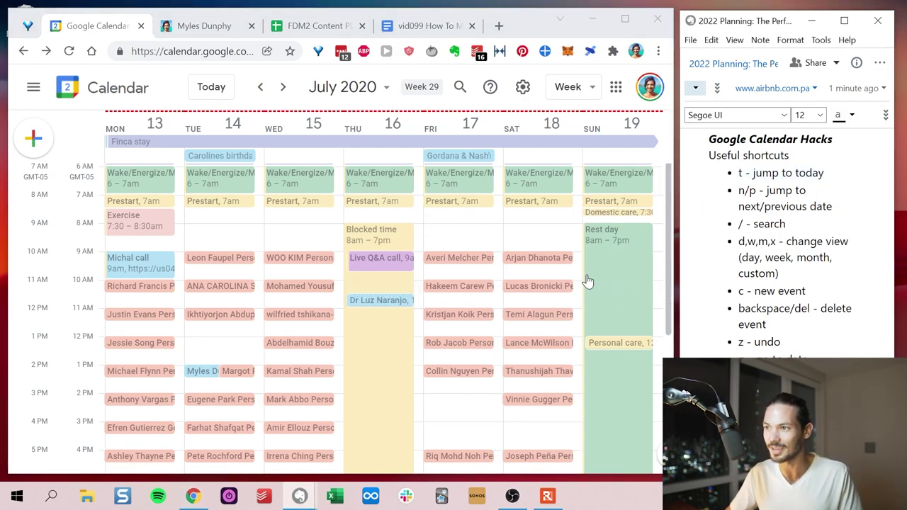
pyautogui.click(290, 73)
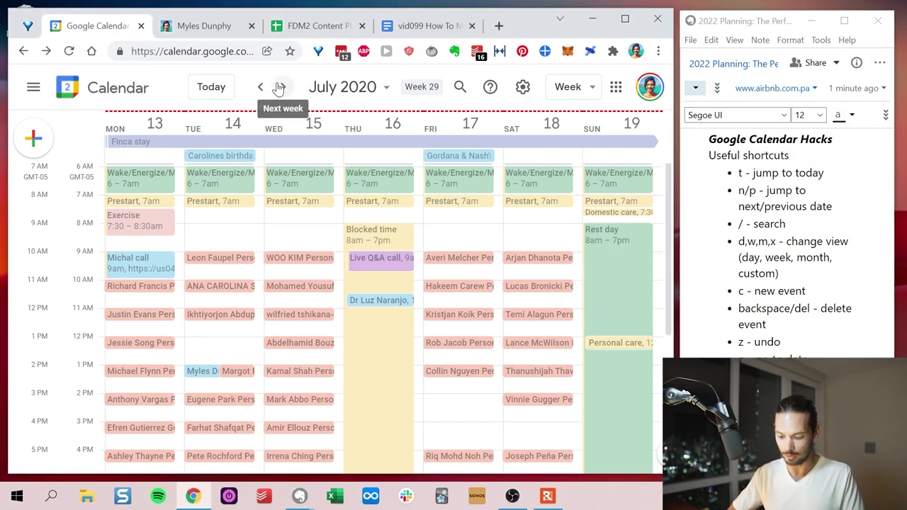
pyautogui.click(279, 86)
pyautogui.press('p')
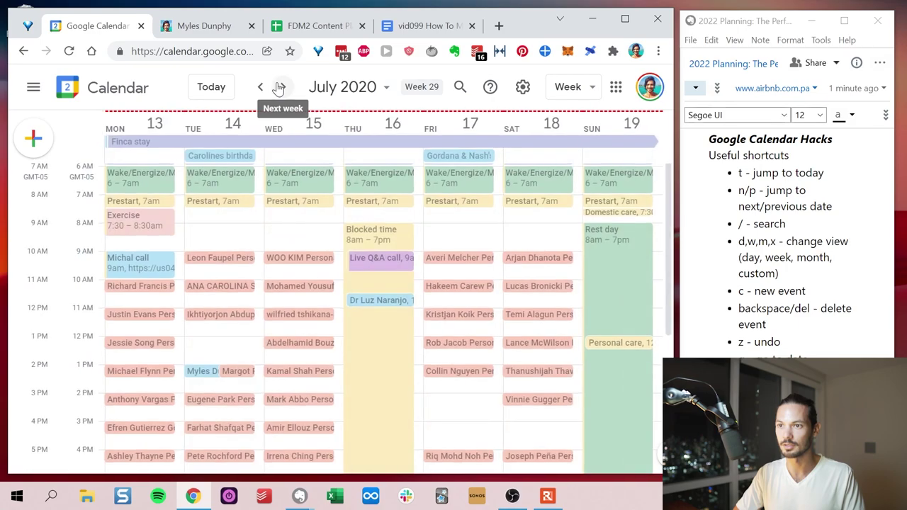
pyautogui.press('p')
pyautogui.press('n')
pyautogui.scroll(-1, 289, 208)
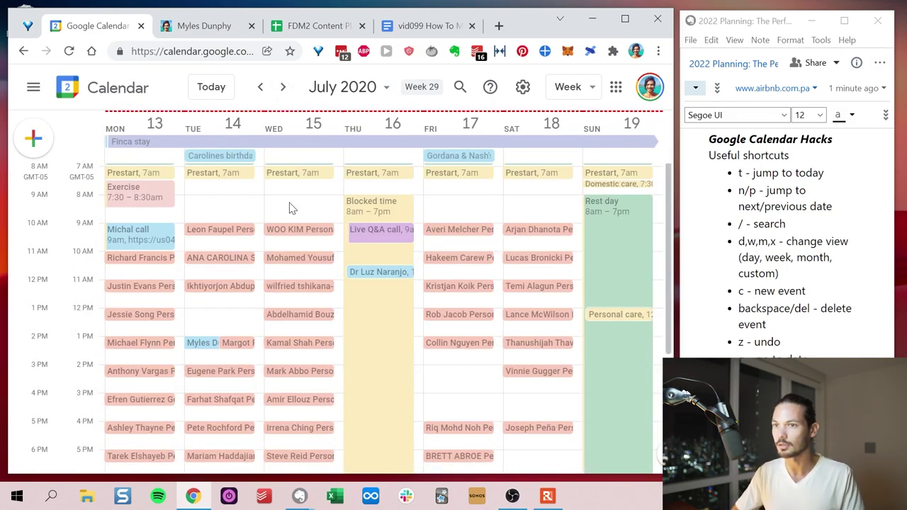
# Open the calendar search, highlight its shortcut in the note, try the query "ssdf", and clear and exit the search
pyautogui.press('/')
pyautogui.moveTo(786, 224); pyautogui.dragTo(710, 222)
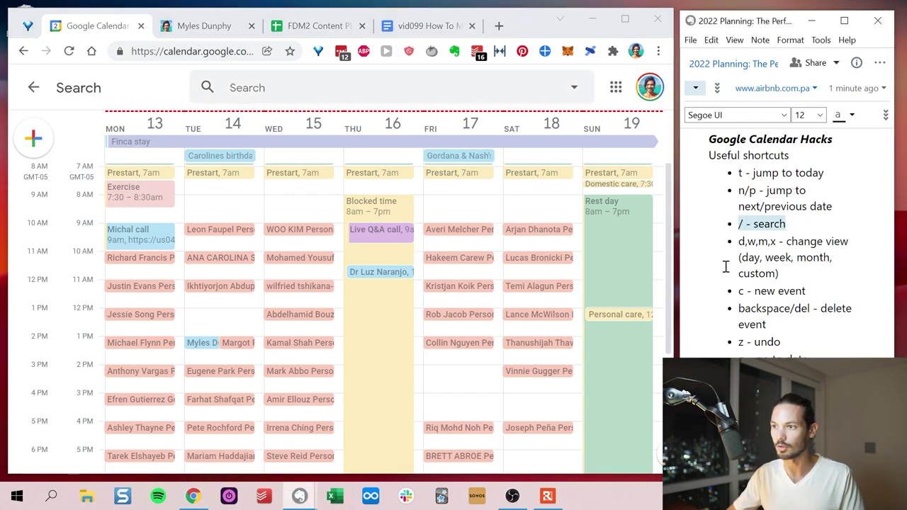
pyautogui.click(295, 92)
pyautogui.write('ssdf')
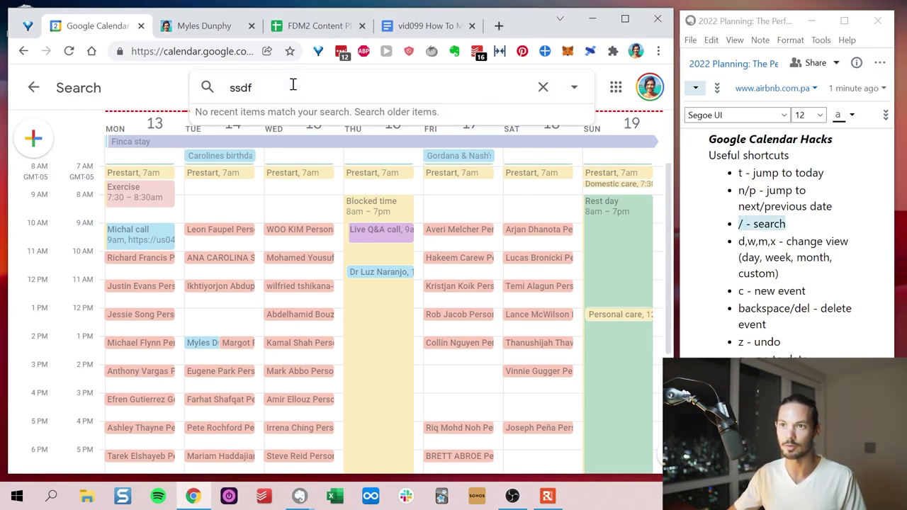
pyautogui.click(543, 87)
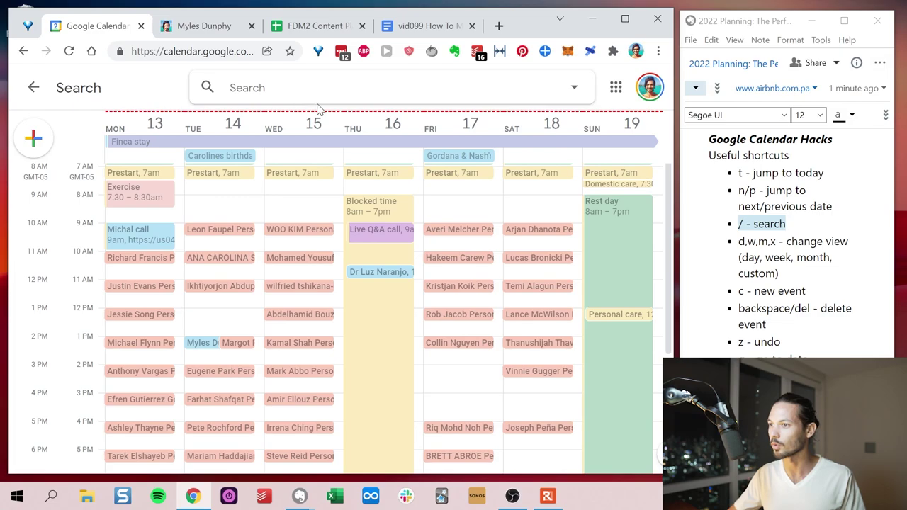
pyautogui.press('Escape')
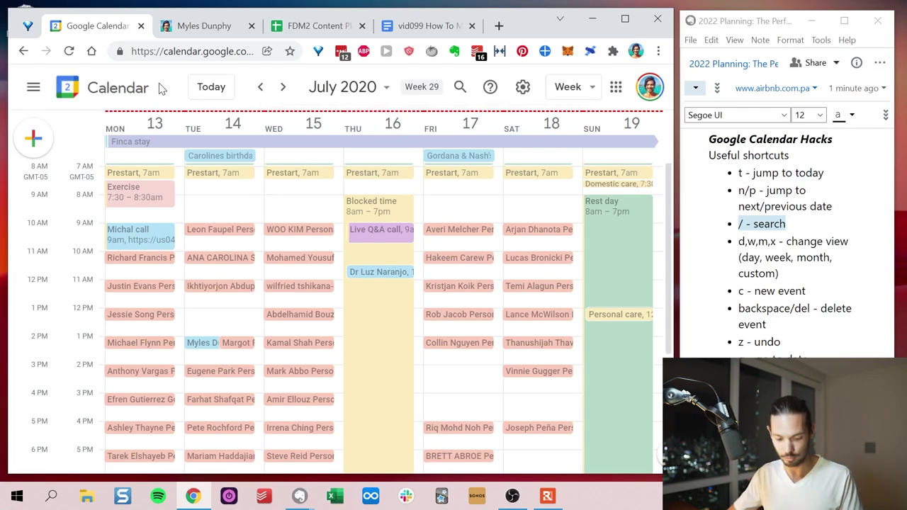
# Switch the calendar through day, week and month views, and highlight the change-view shortcuts in the note
pyautogui.press('d')
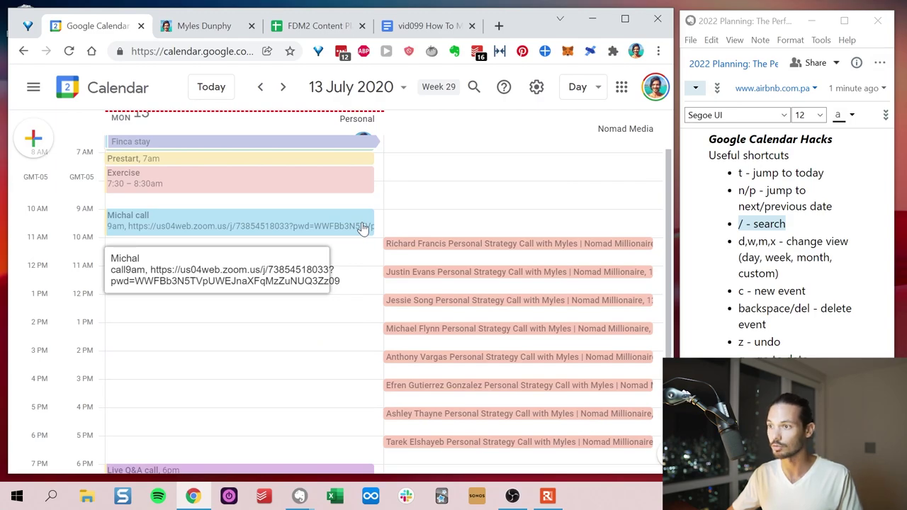
pyautogui.press('w')
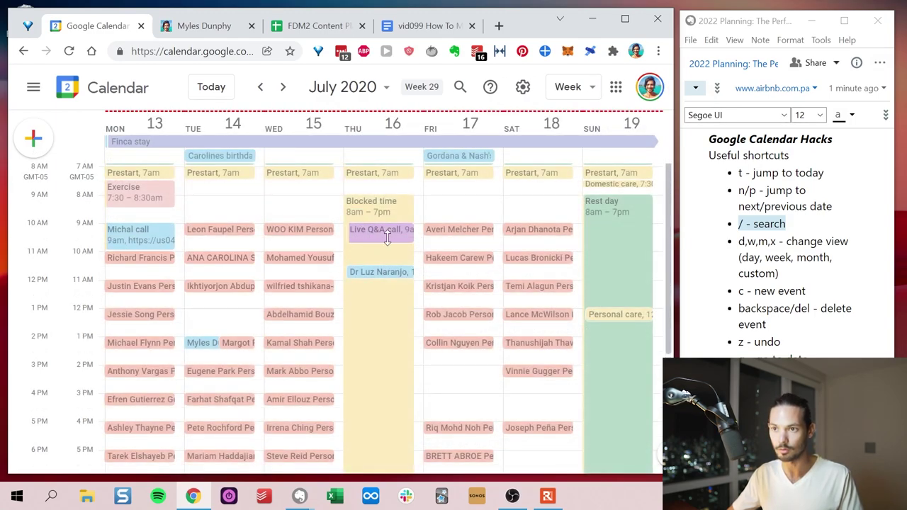
pyautogui.press('m')
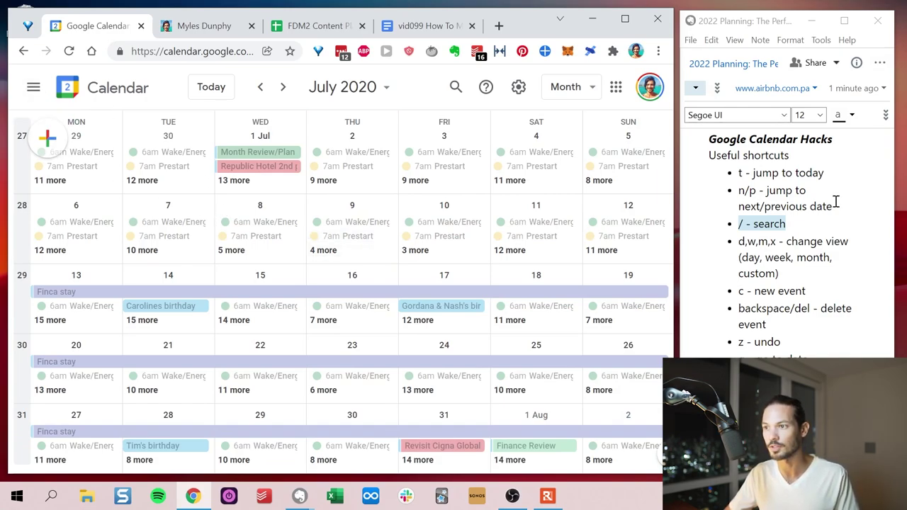
pyautogui.moveTo(779, 273); pyautogui.dragTo(704, 248)
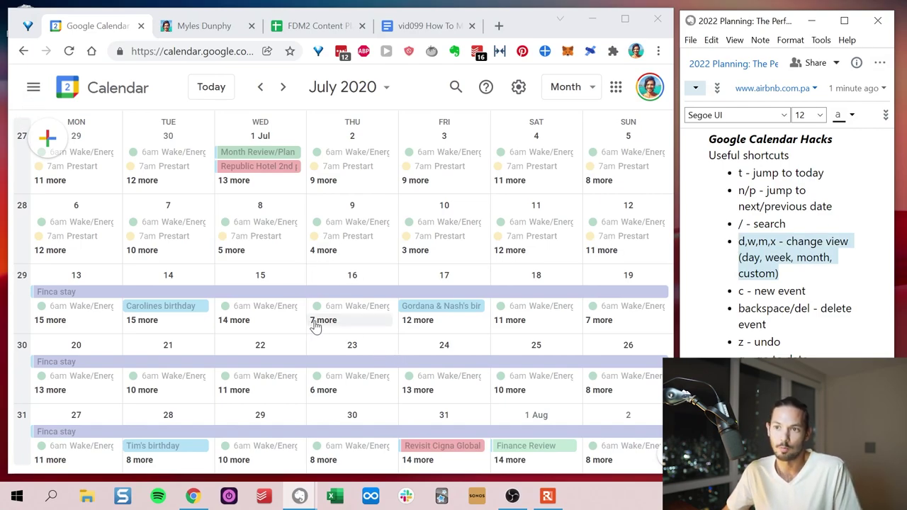
# Expand the calendar's side list, hide the Routines calendar and show it again, and collapse the list
pyautogui.click(39, 92)
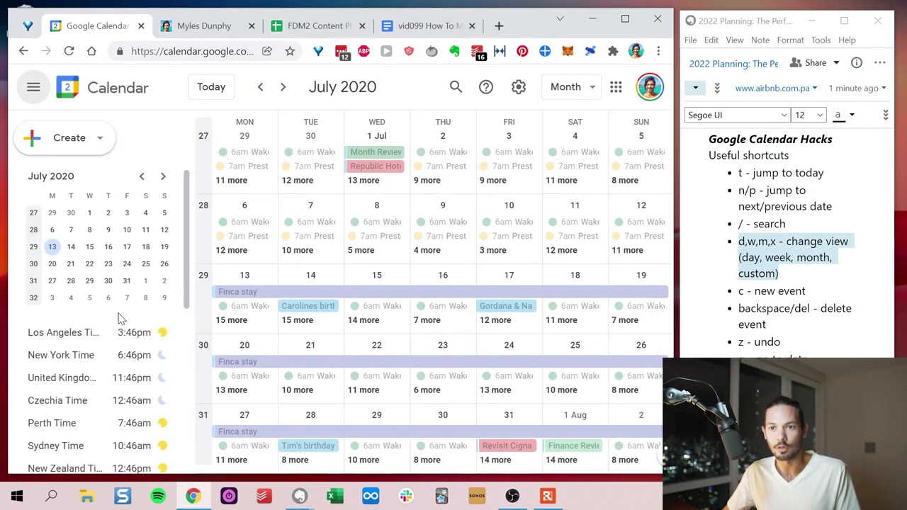
pyautogui.scroll(-5, 99, 311)
pyautogui.scroll(2, 71, 255)
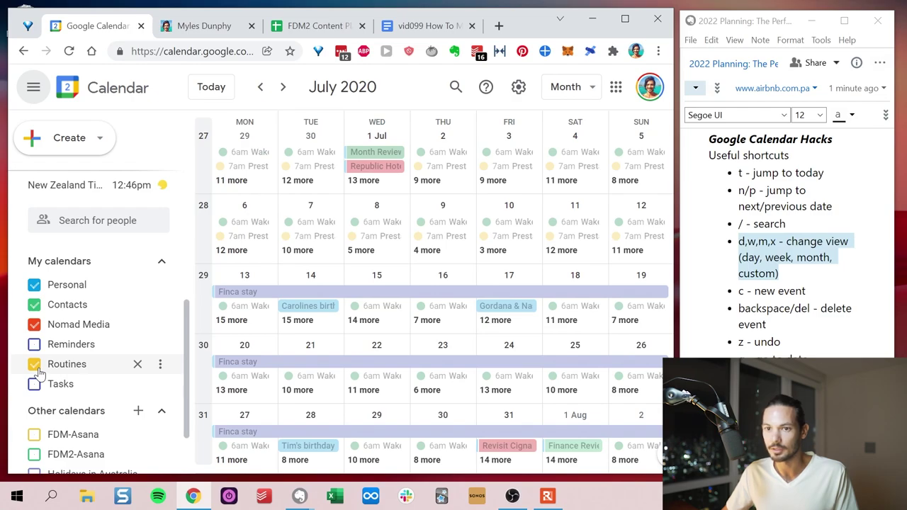
pyautogui.click(35, 370)
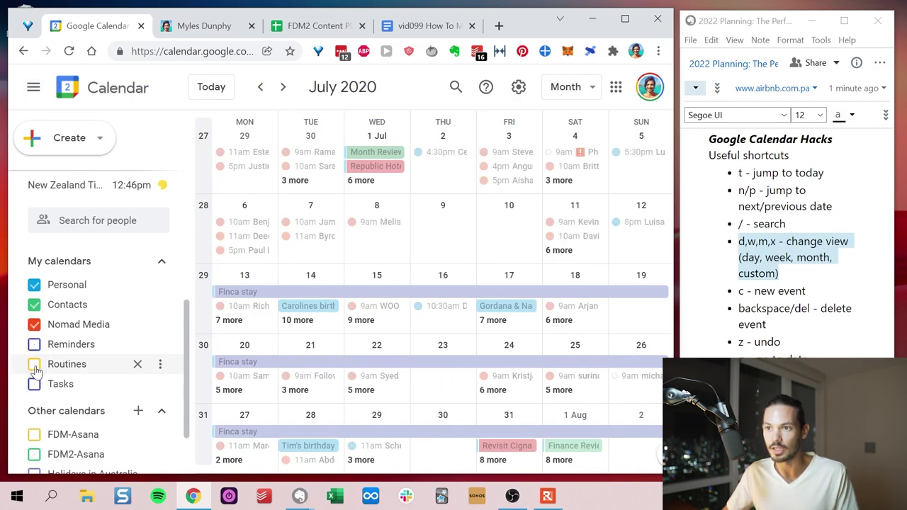
pyautogui.click(36, 368)
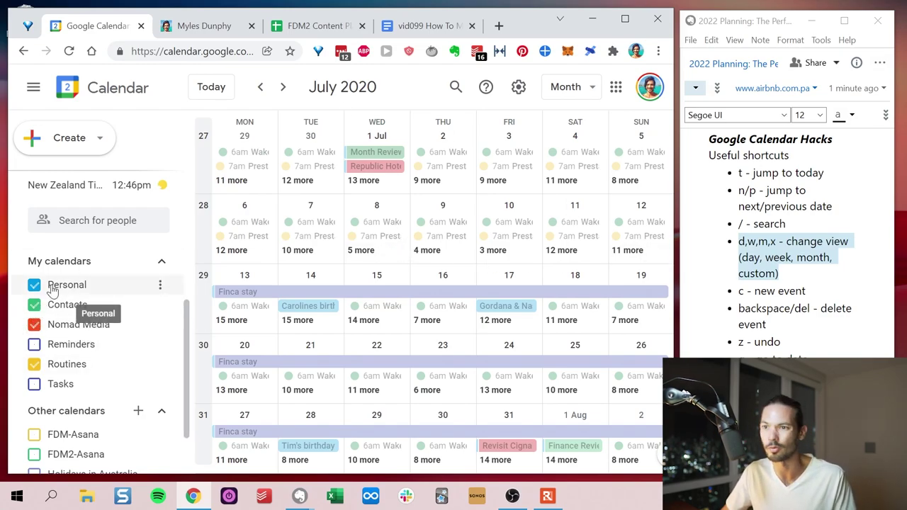
pyautogui.click(33, 87)
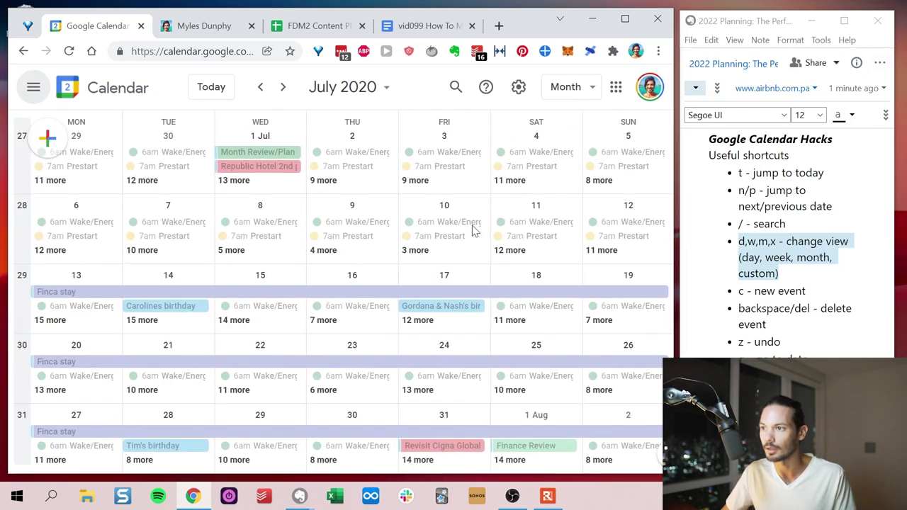
# Return from the note to the calendar and switch it to week view
pyautogui.click(808, 277)
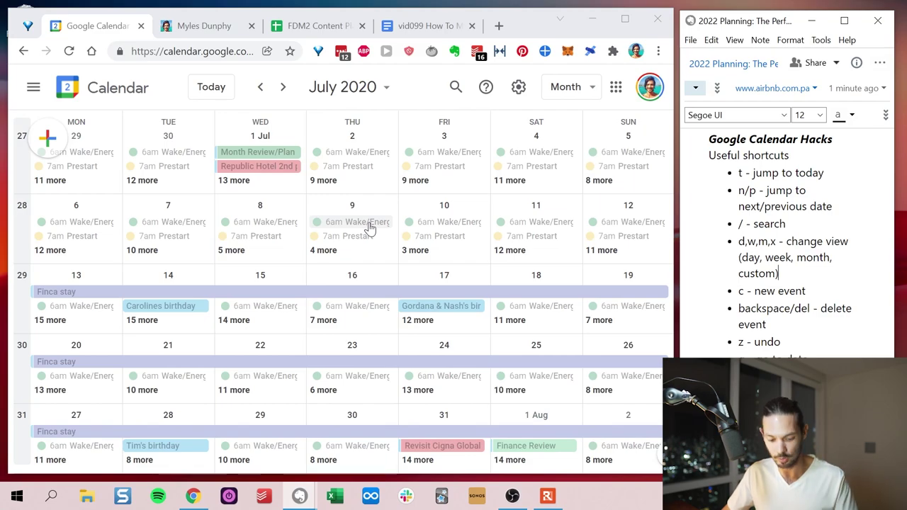
pyautogui.write('w')
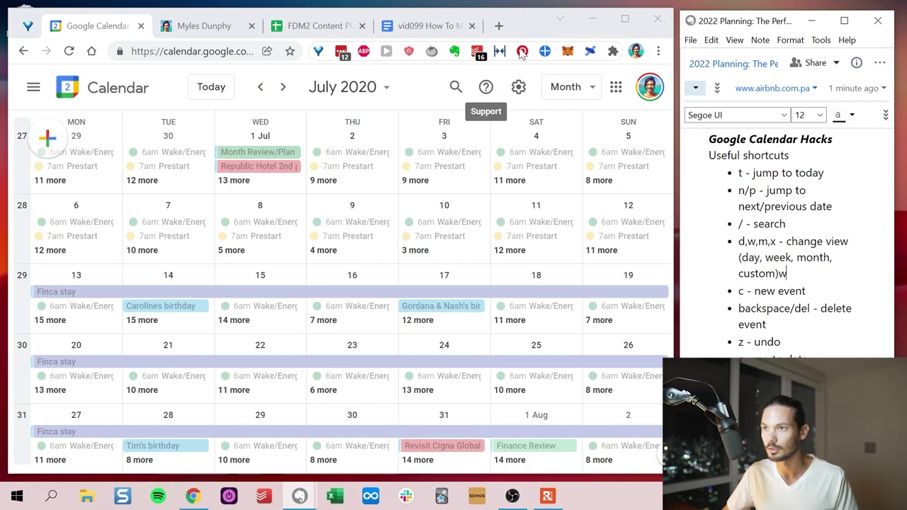
pyautogui.click(525, 28)
pyautogui.press('w')
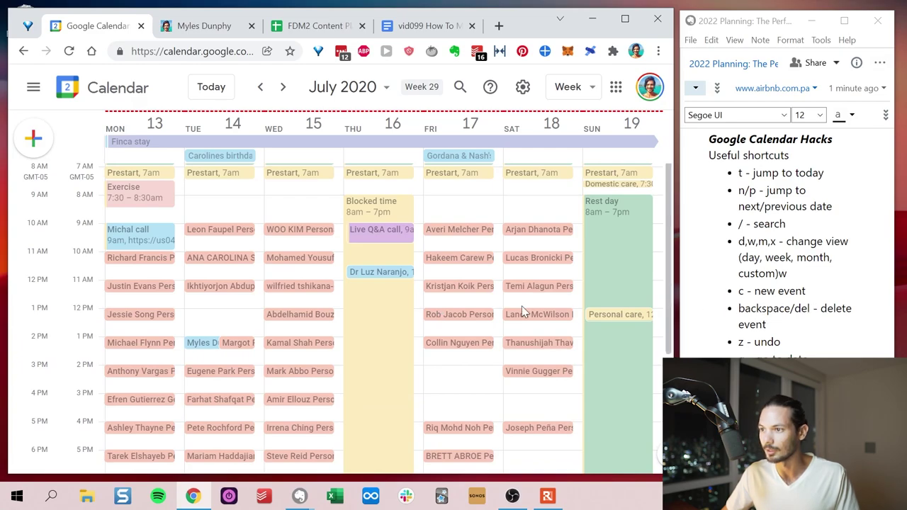
# Start a new calendar event, close it without saving, and return to the delete-event shortcut in the note
pyautogui.press('c')
pyautogui.click(31, 88)
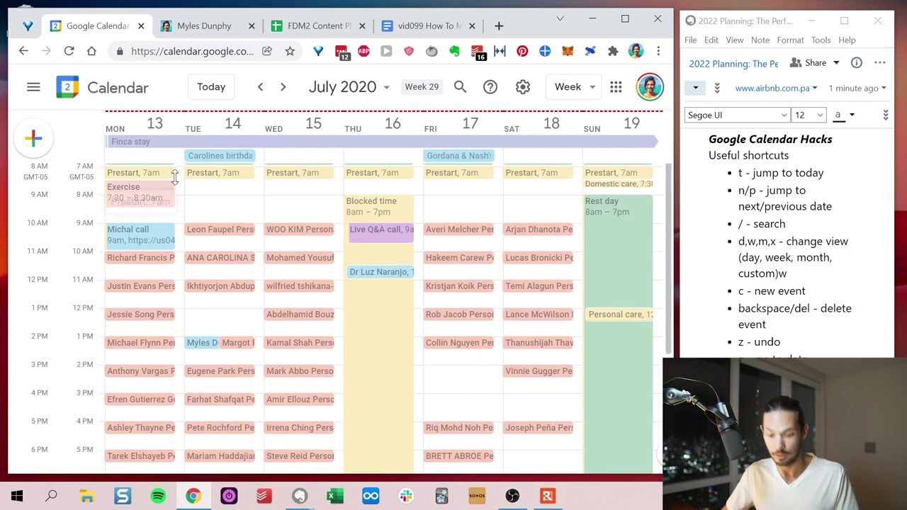
pyautogui.click(793, 312)
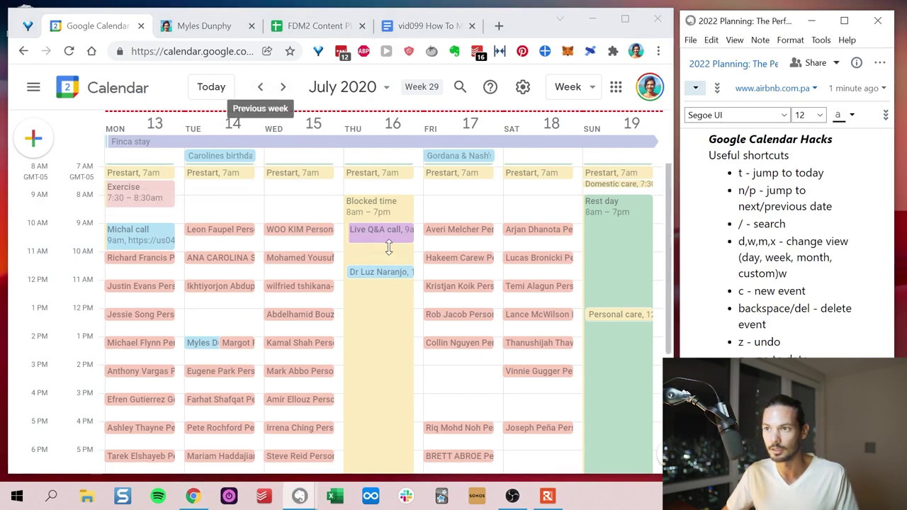
# View the Rest day event on Sunday 19 July 2020, highlight its date and weekly repeat details, and open it for editing
pyautogui.click(611, 264)
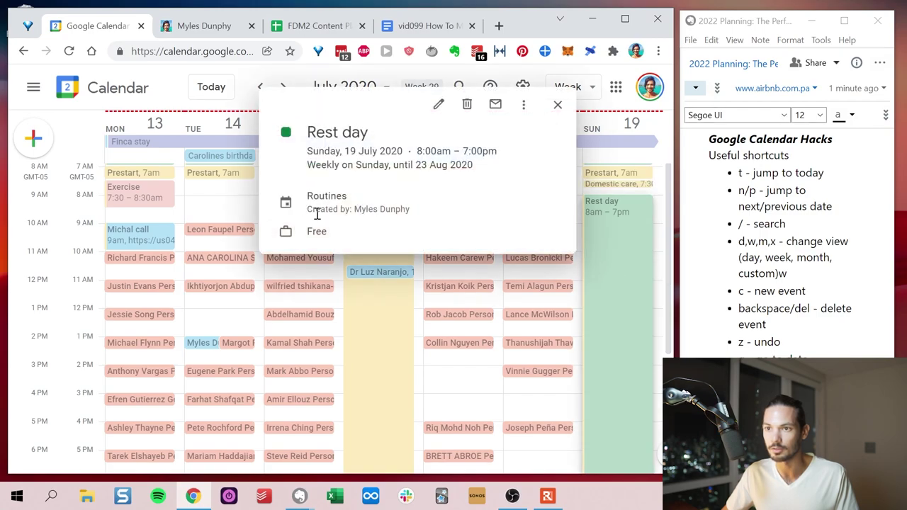
pyautogui.moveTo(318, 155); pyautogui.dragTo(500, 168)
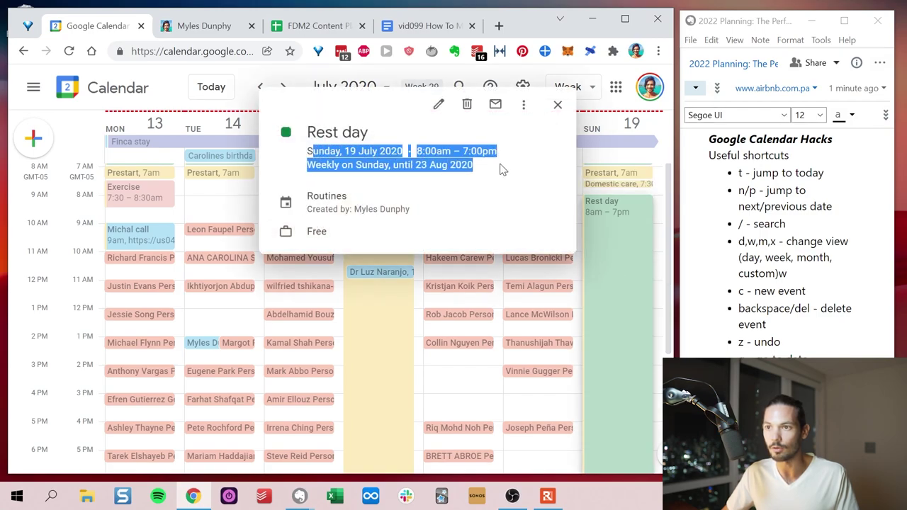
pyautogui.click(437, 104)
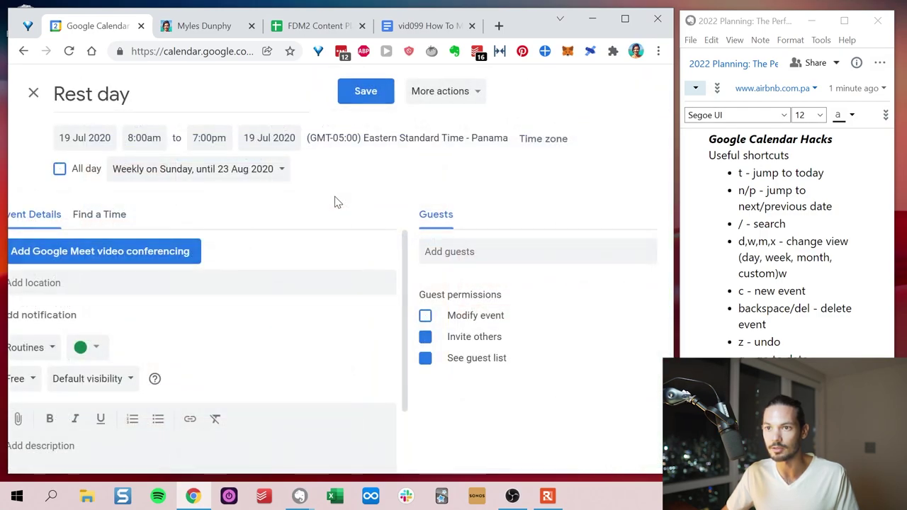
# Examine the Rest day event's custom recurrence options, including the repeat unit, cancel them, and go back to the calendar week
pyautogui.click(149, 170)
pyautogui.click(168, 303)
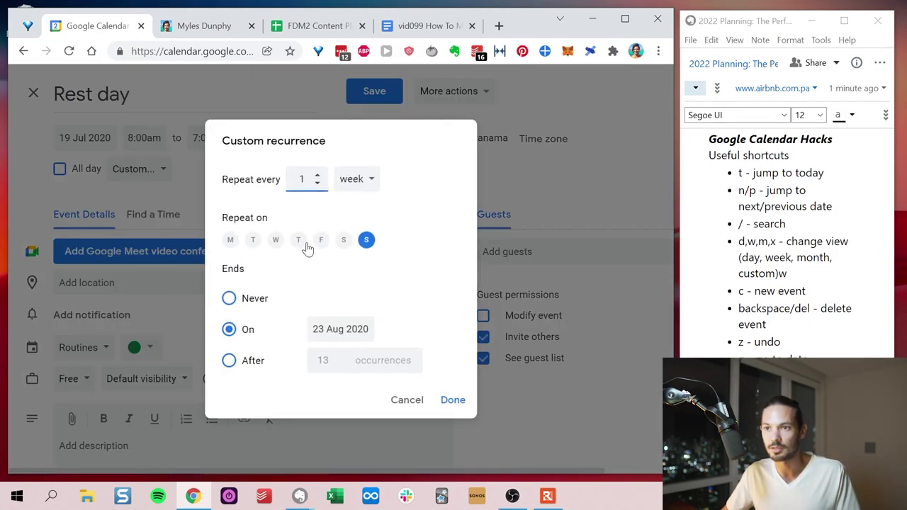
pyautogui.click(354, 179)
pyautogui.click(411, 179)
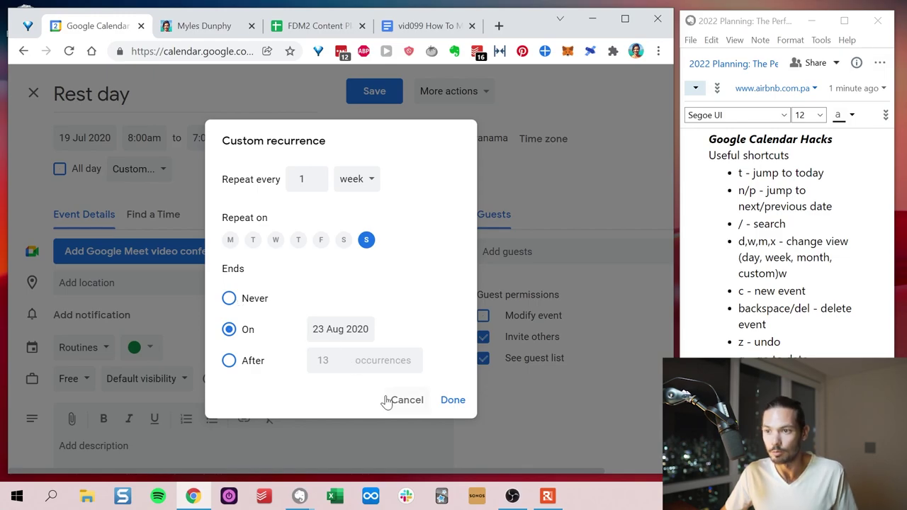
pyautogui.click(418, 401)
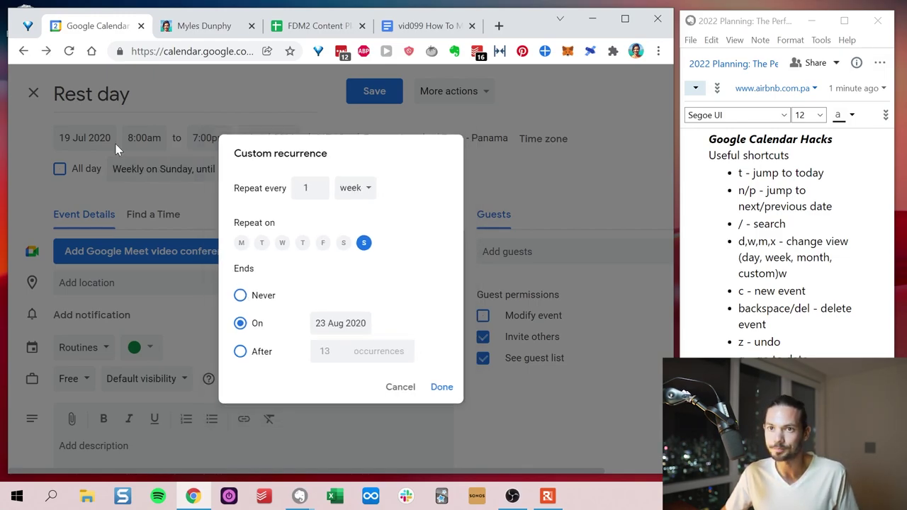
pyautogui.hotkey('ctrl', 's')
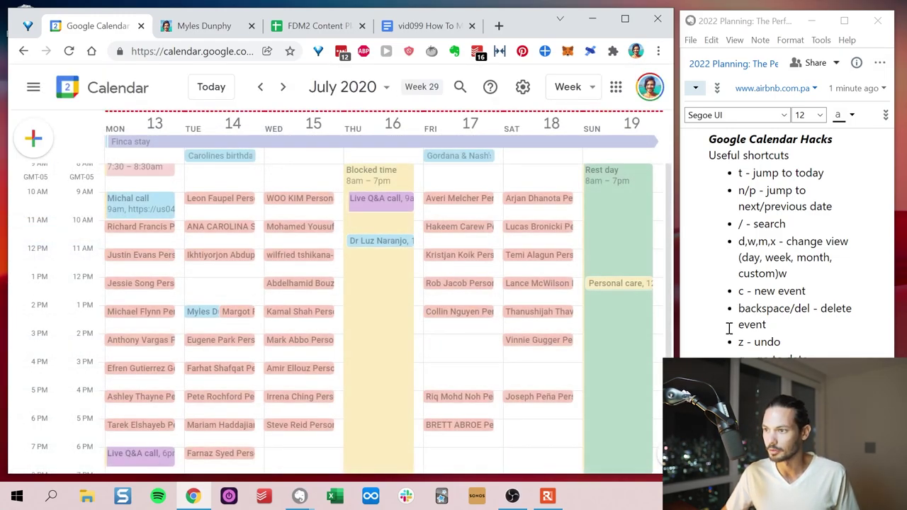
# Delete the Blocked time event on Thursday 16 July 2020 and undo the deletion
pyautogui.click(398, 229)
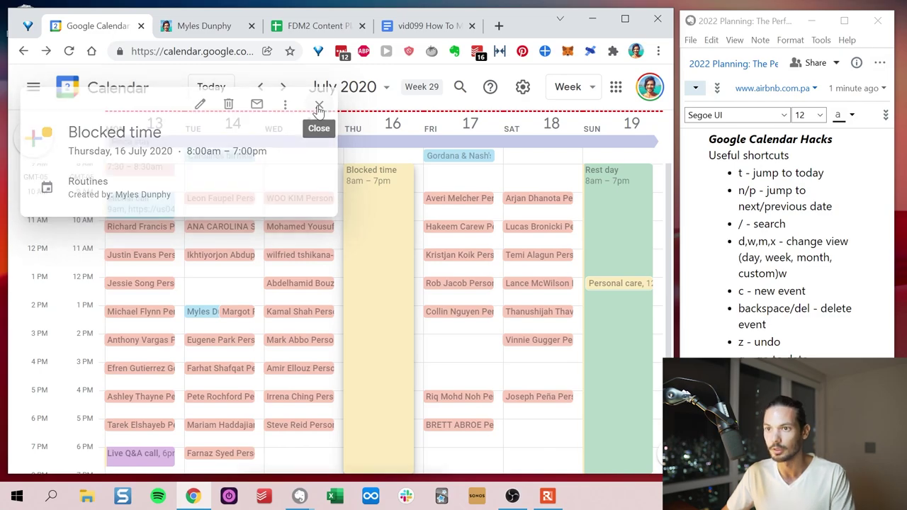
pyautogui.press('Delete')
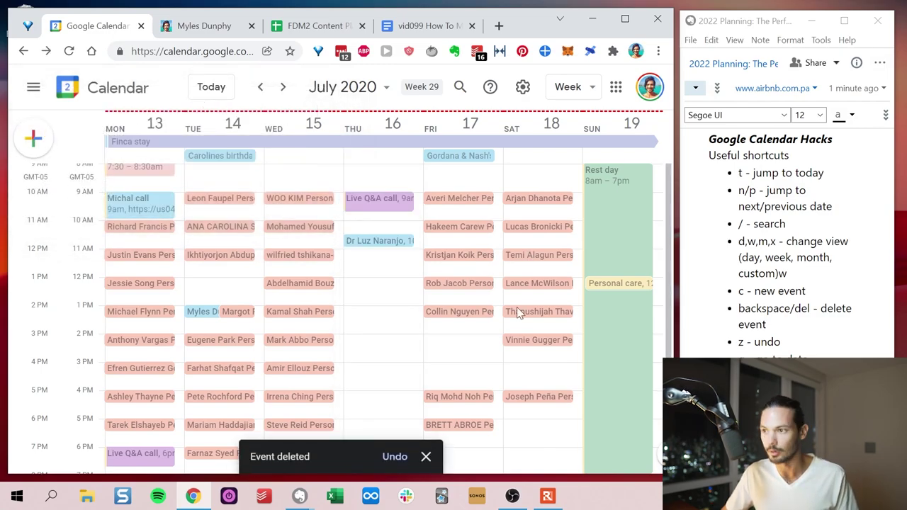
pyautogui.press('z')
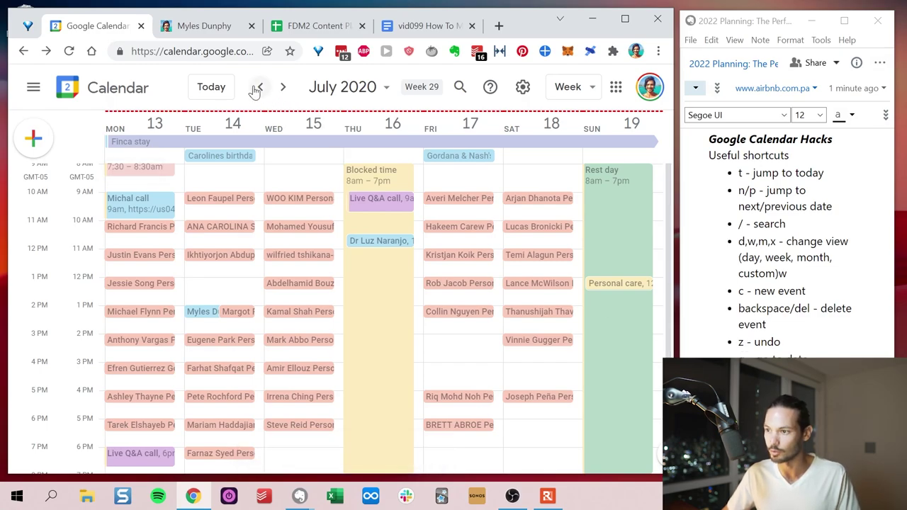
# Jump the calendar to the date 10 Jan 2022
pyautogui.press('g')
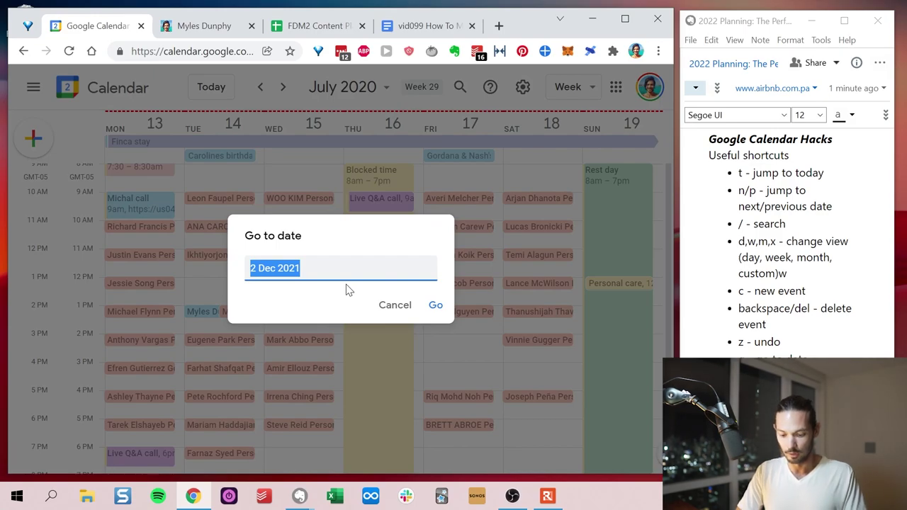
pyautogui.write('10 jan 202')
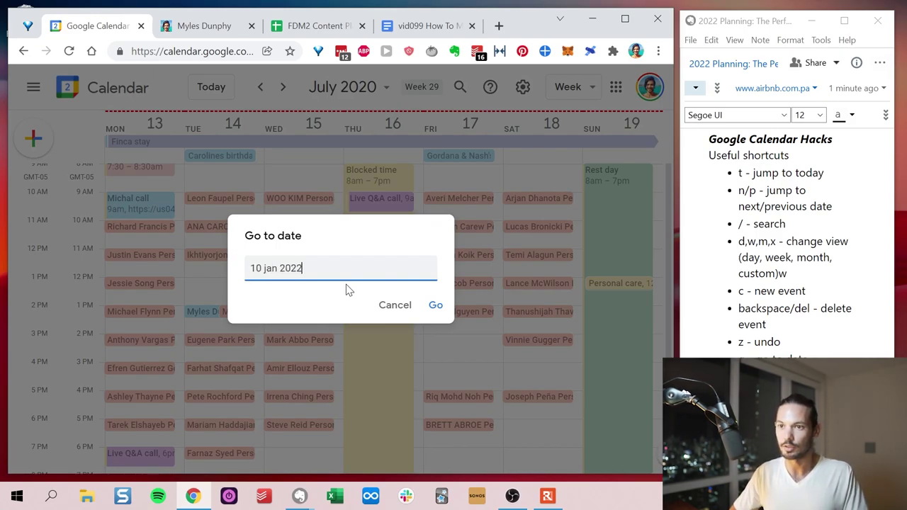
pyautogui.press('Return')
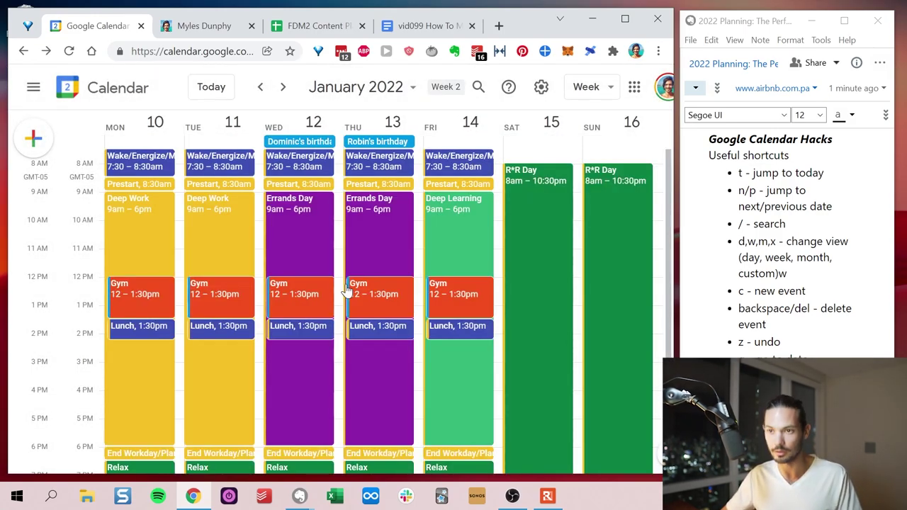
# Move the calendar one week forward and return to the week of 10 January 2022
pyautogui.press('n')
pyautogui.press('p')
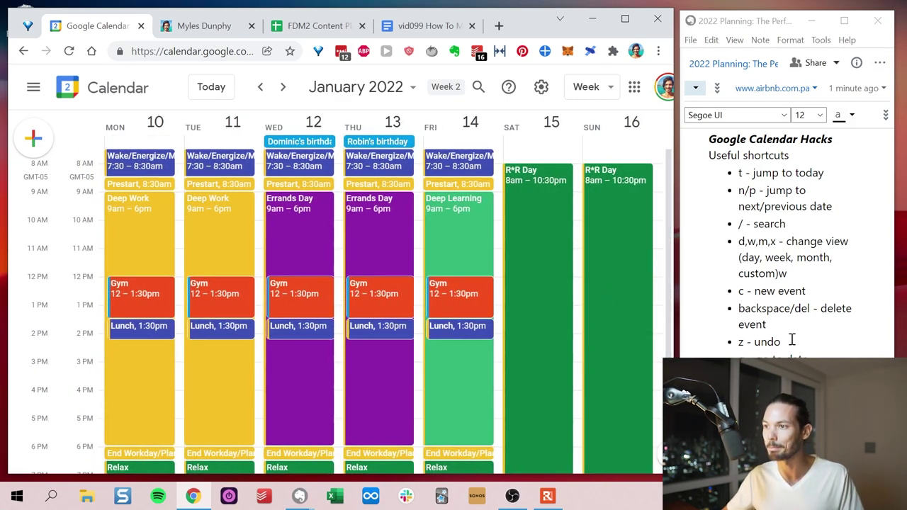
# Widen the 2022 Planning note's window over the calendar and review its opening principles, calendar shortcuts and further-reading resources
pyautogui.moveTo(680, 219); pyautogui.dragTo(400, 218)
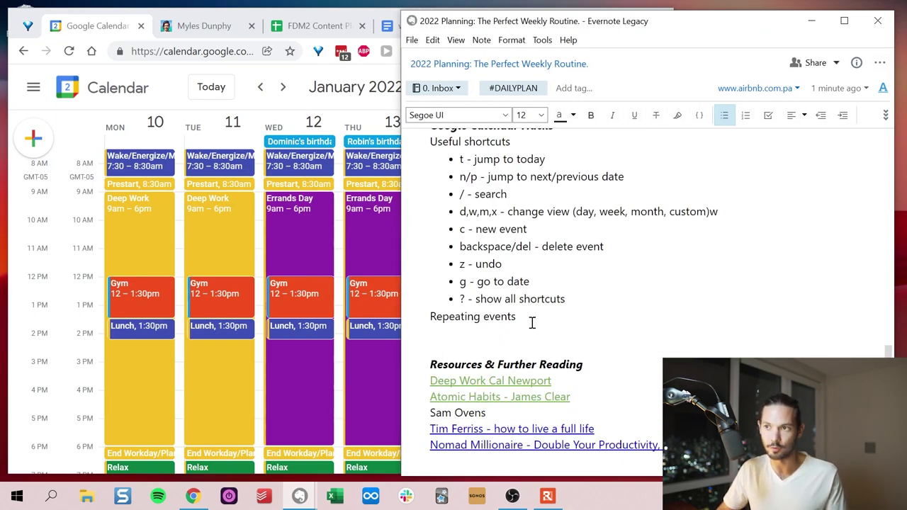
pyautogui.scroll(15, 531, 322)
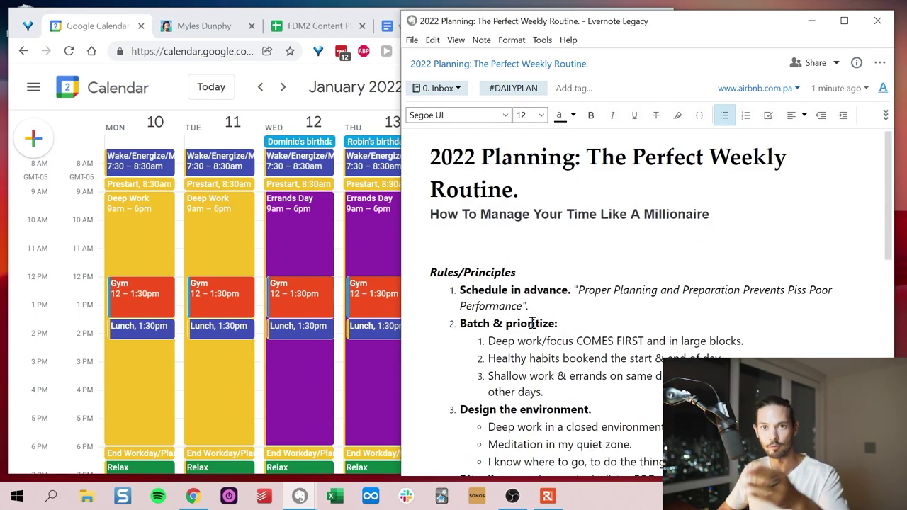
pyautogui.scroll(-15, 531, 323)
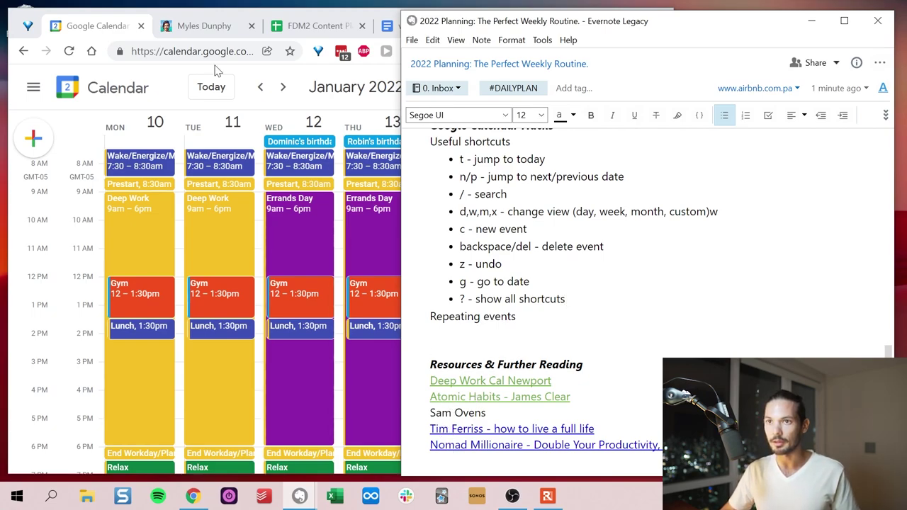
# Switch to the open Atomic Habits book notes page and view its title, rating and the start of the overview
pyautogui.click(198, 26)
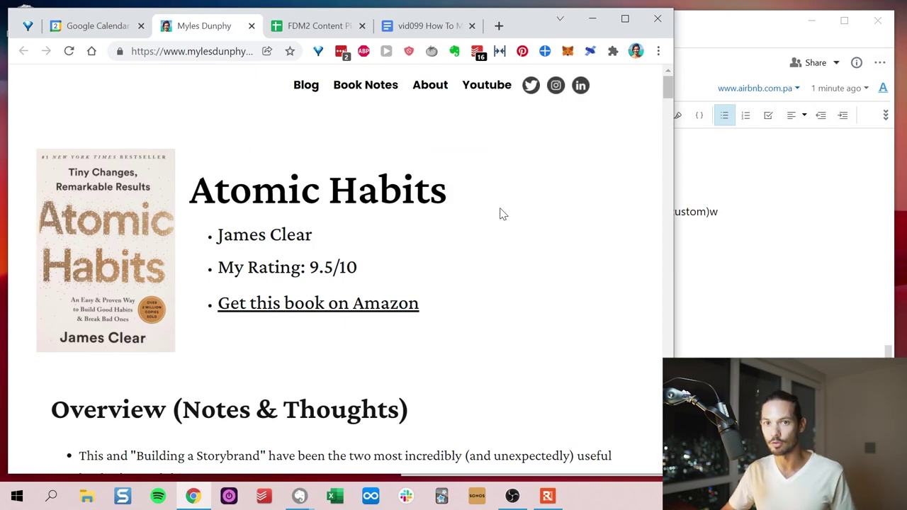
pyautogui.scroll(-1, 538, 211)
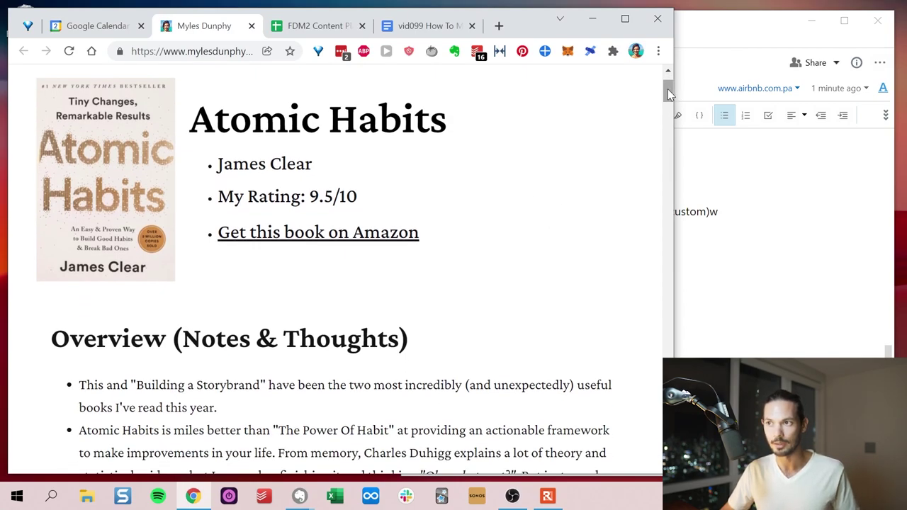
pyautogui.scroll(1, 667, 89)
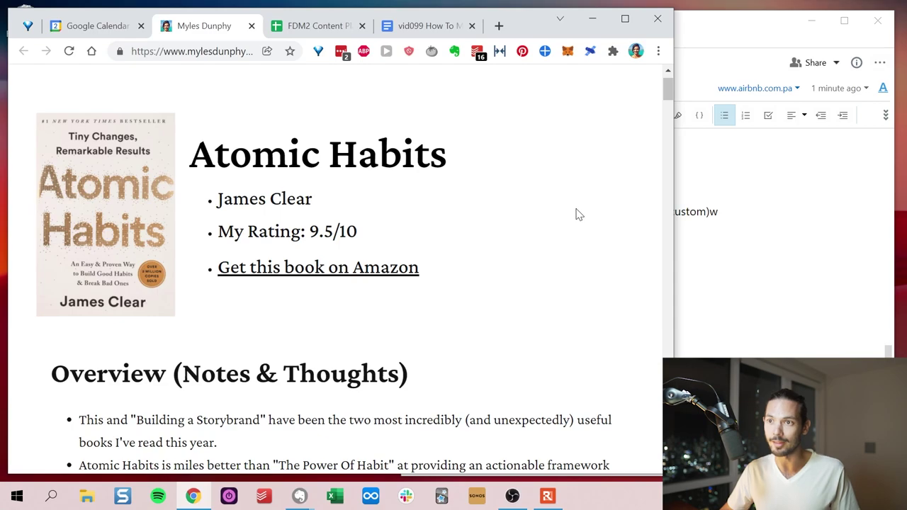
pyautogui.scroll(1, 577, 214)
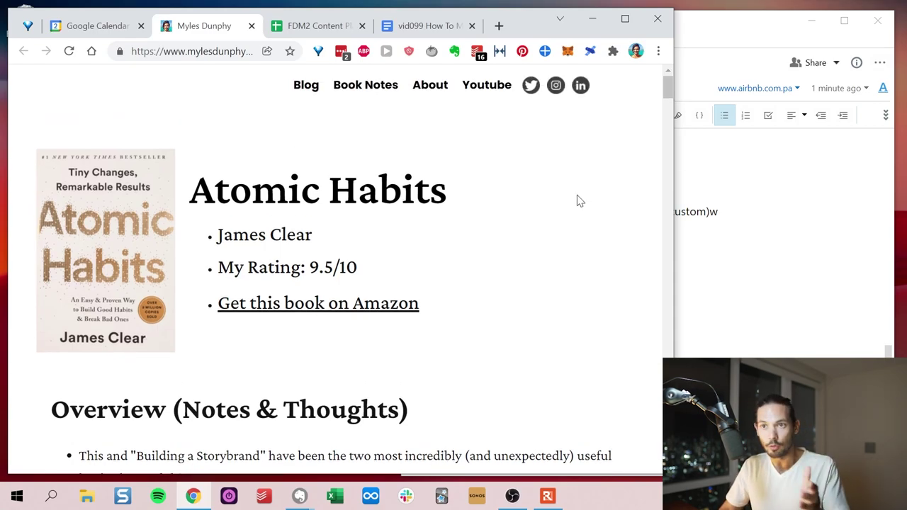